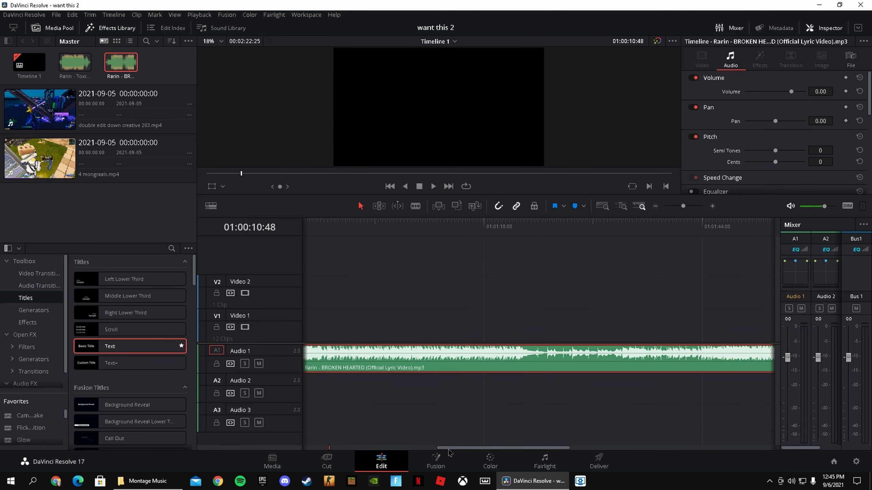
Scrub and play through the Rarin - BROKEN HEARTED track to find the section to use.
{"action": "left_click_drag", "start_coordinate": [448, 450], "coordinate": [399, 449]}
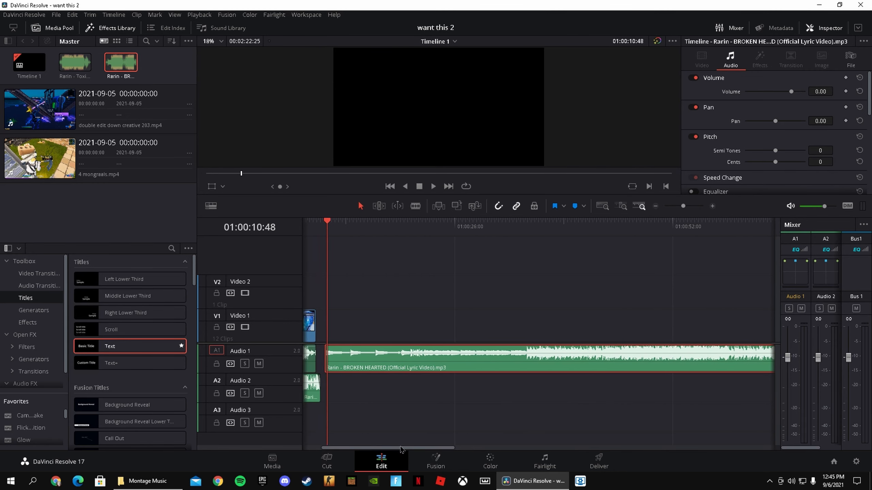
{"action": "left_click_drag", "start_coordinate": [332, 230], "coordinate": [534, 243]}
{"action": "left_click_drag", "start_coordinate": [445, 448], "coordinate": [504, 452]}
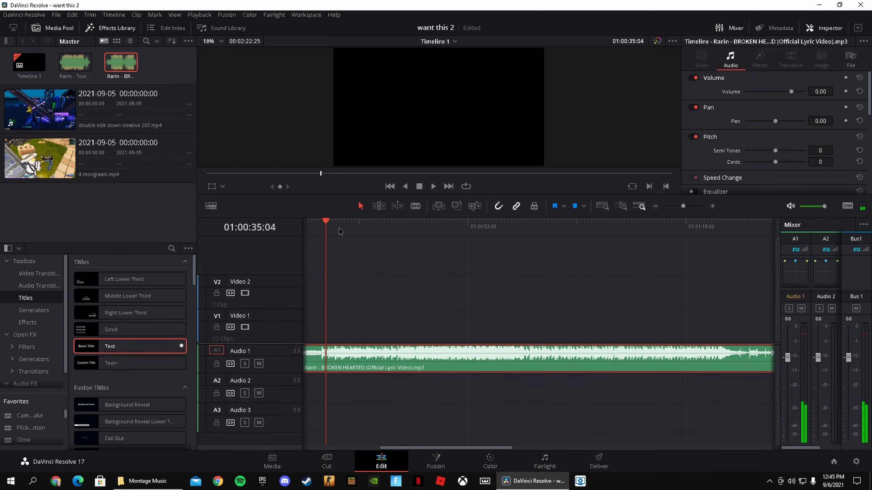
{"action": "left_click_drag", "start_coordinate": [340, 232], "coordinate": [539, 254]}
{"action": "key", "text": "space"}
{"action": "left_click_drag", "start_coordinate": [426, 231], "coordinate": [315, 287]}
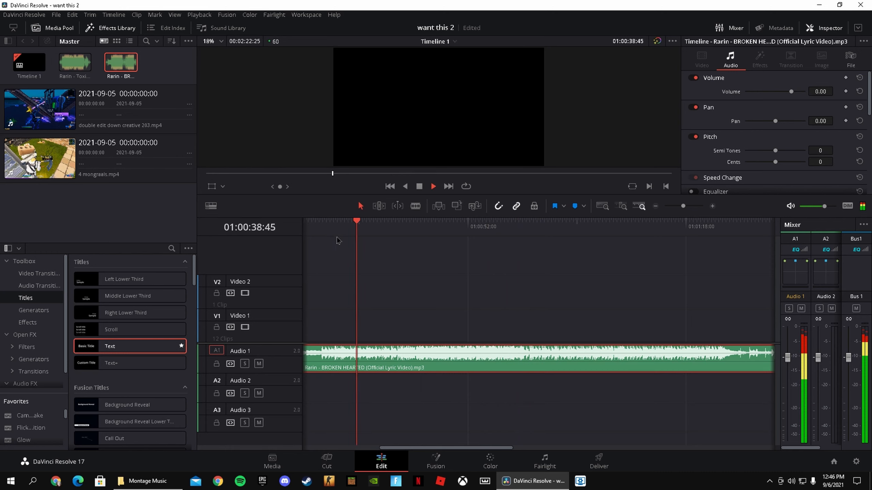
{"action": "key", "text": "space"}
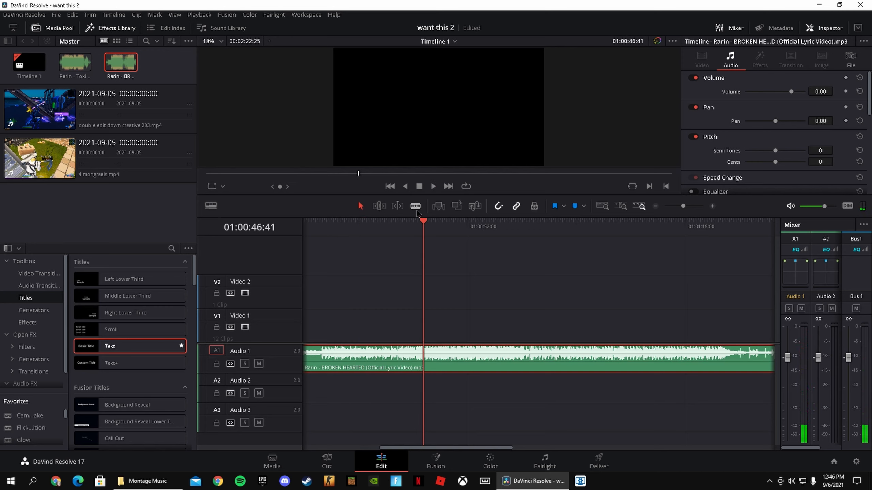
{"action": "left_click", "coordinate": [464, 445]}
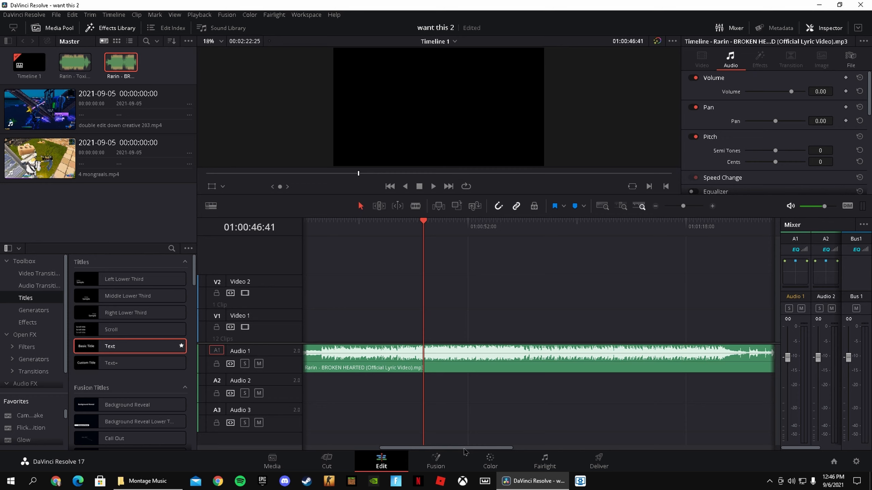
Trim the intro off the BROKEN HEARTED song, place it on Audio 2 starting at about 01:00:15:34, and save the project.
{"action": "left_click_drag", "start_coordinate": [464, 449], "coordinate": [396, 448]}
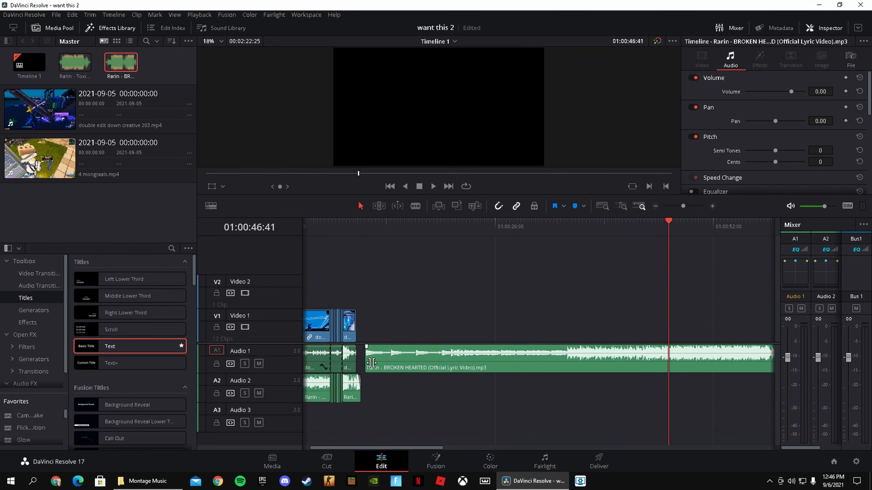
{"action": "left_click_drag", "start_coordinate": [372, 362], "coordinate": [453, 397]}
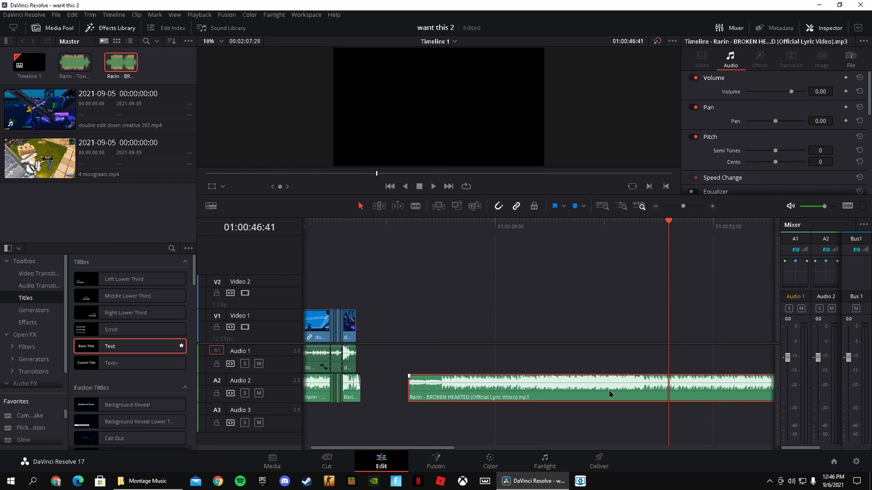
{"action": "key", "text": "ctrl+s"}
Add 4 mongraals.mp4 to Video 1 above the song, save, and shift the clip earlier toward the song's start.
{"action": "left_click_drag", "start_coordinate": [50, 173], "coordinate": [520, 339]}
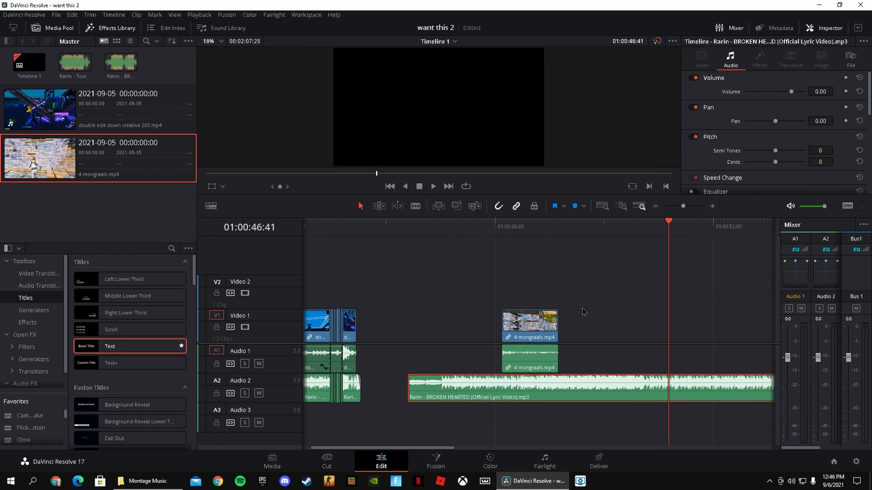
{"action": "key", "text": "ctrl+s"}
{"action": "left_click_drag", "start_coordinate": [552, 326], "coordinate": [518, 326]}
{"action": "left_click_drag", "start_coordinate": [635, 246], "coordinate": [419, 316]}
{"action": "left_click", "coordinate": [406, 302]}
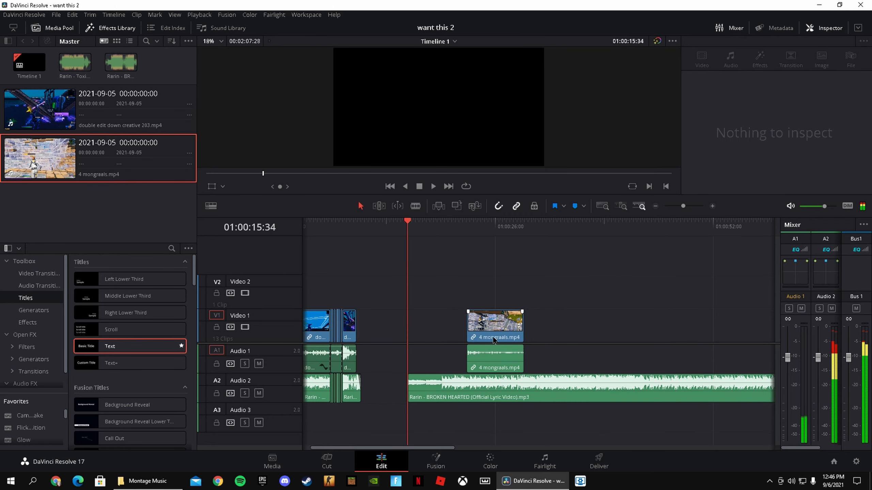
{"action": "left_click_drag", "start_coordinate": [494, 324], "coordinate": [476, 324]}
Play 4 mongraals.mp4 up to the elimination shot, trim the clip's start, and raise its audio volume to 12.16.
{"action": "key", "text": "space"}
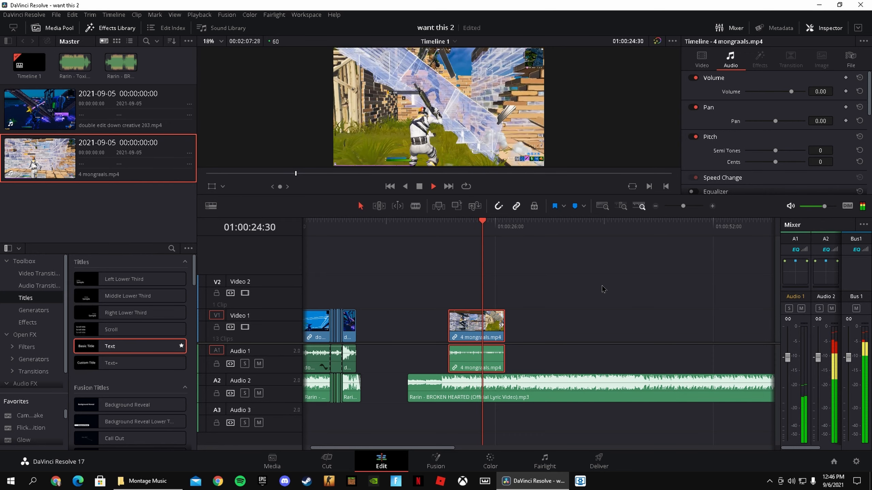
{"action": "key", "text": "space"}
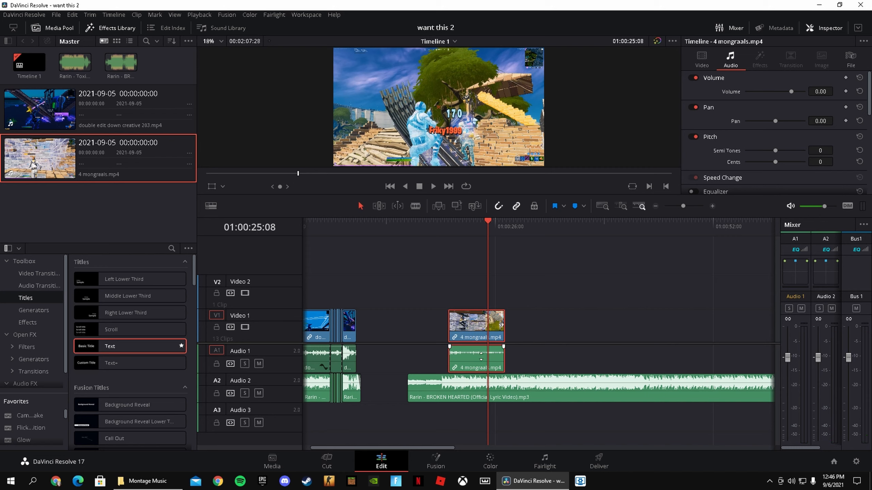
{"action": "left_click_drag", "start_coordinate": [447, 325], "coordinate": [466, 329]}
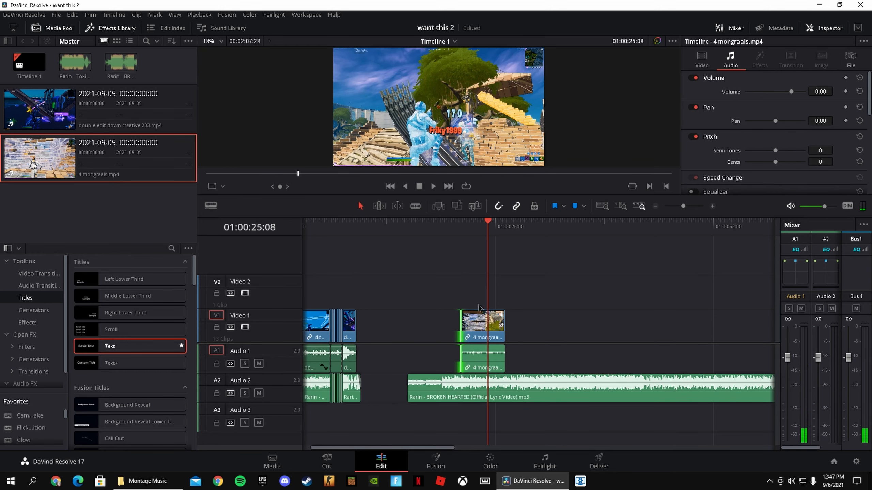
{"action": "left_click_drag", "start_coordinate": [488, 357], "coordinate": [480, 325]}
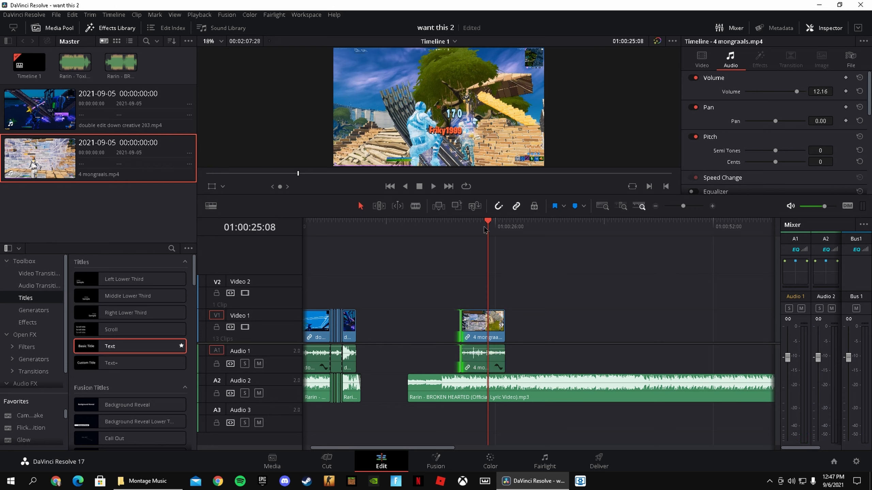
Play the song and add a timeline marker on the beat at about 01:00:32.
{"action": "key", "text": "space"}
{"action": "left_click", "coordinate": [525, 228]}
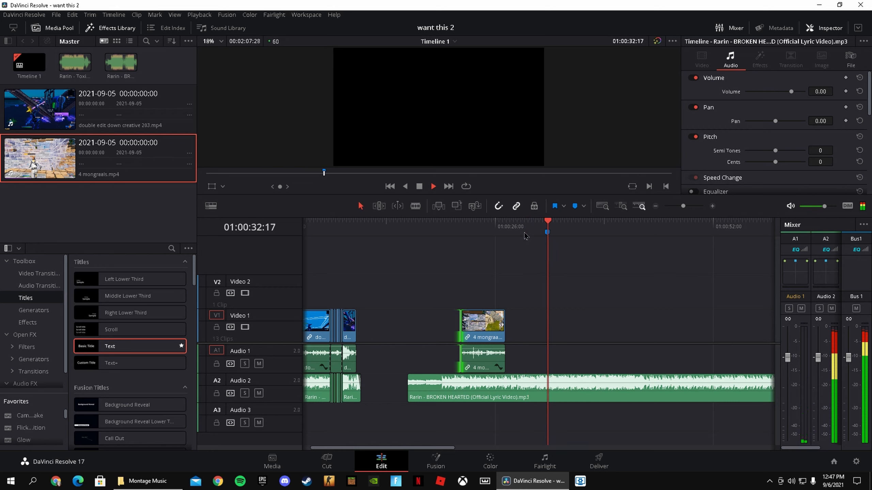
{"action": "key", "text": "space"}
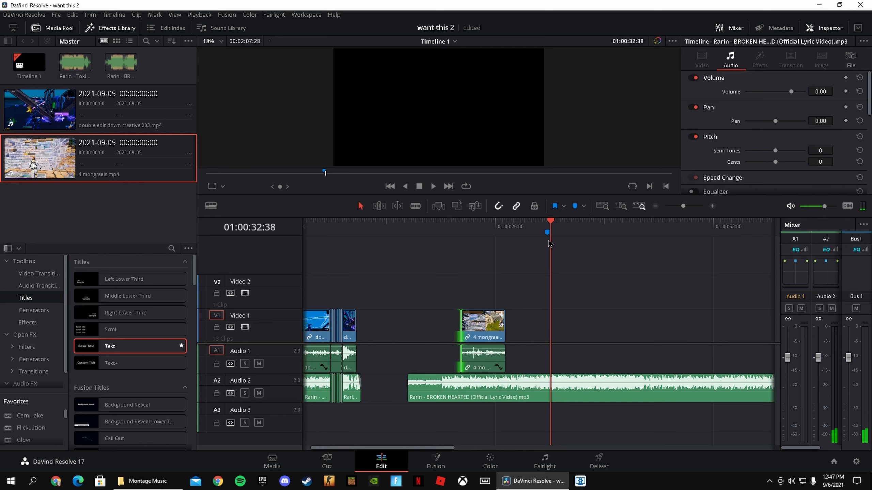
Replay the song around the marker and move the marker onto the exact beat at 01:00:31:59.
{"action": "left_click", "coordinate": [549, 227]}
{"action": "left_click", "coordinate": [534, 226]}
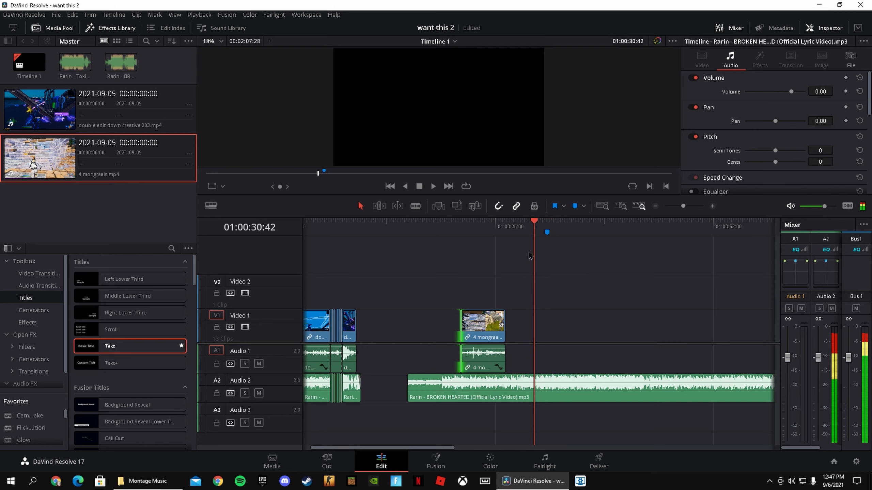
{"action": "key", "text": "space"}
{"action": "key", "text": "space"}
{"action": "left_click", "coordinate": [547, 230]}
{"action": "left_click_drag", "start_coordinate": [545, 227], "coordinate": [539, 228]}
{"action": "key", "text": "space"}
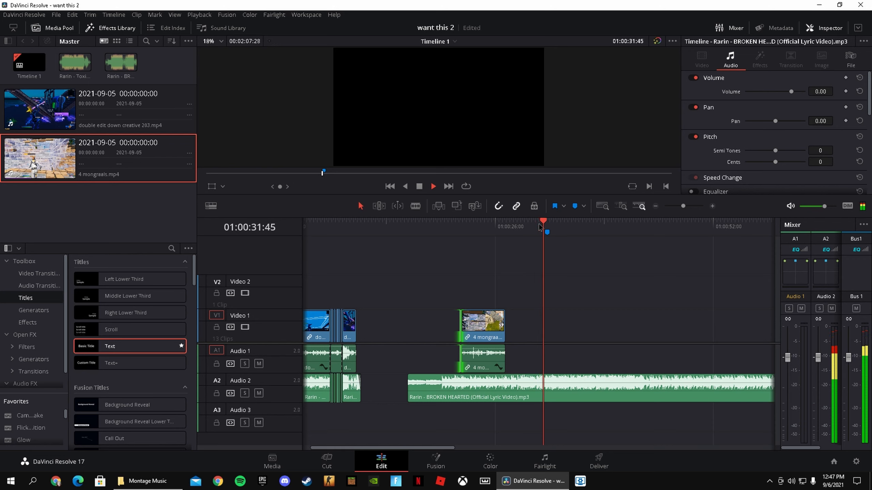
{"action": "key", "text": "space"}
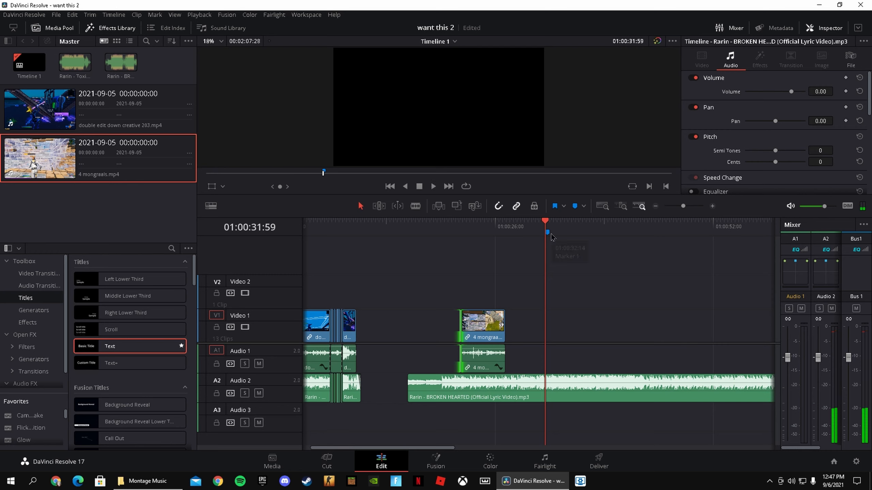
{"action": "left_click_drag", "start_coordinate": [548, 233], "coordinate": [545, 233]}
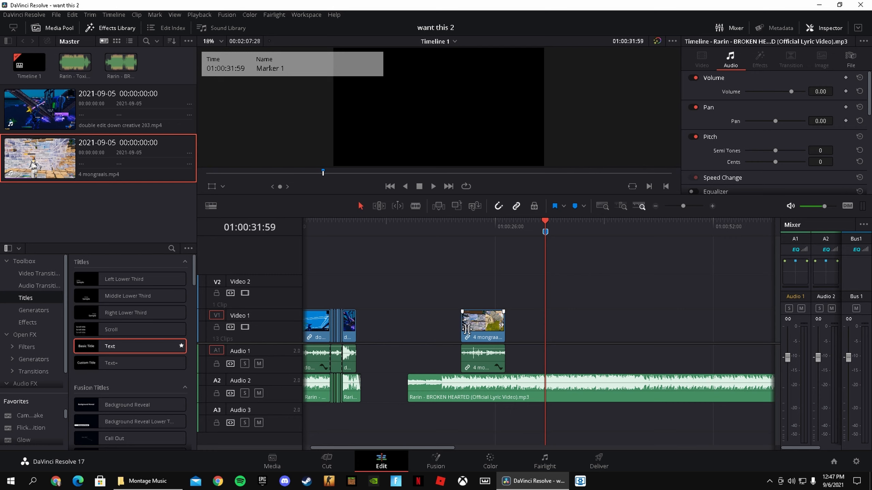
Move 4 mongraals.mp4 so its elimination shot lands on the marker, and trim more off the start of the song.
{"action": "left_click_drag", "start_coordinate": [487, 329], "coordinate": [544, 335]}
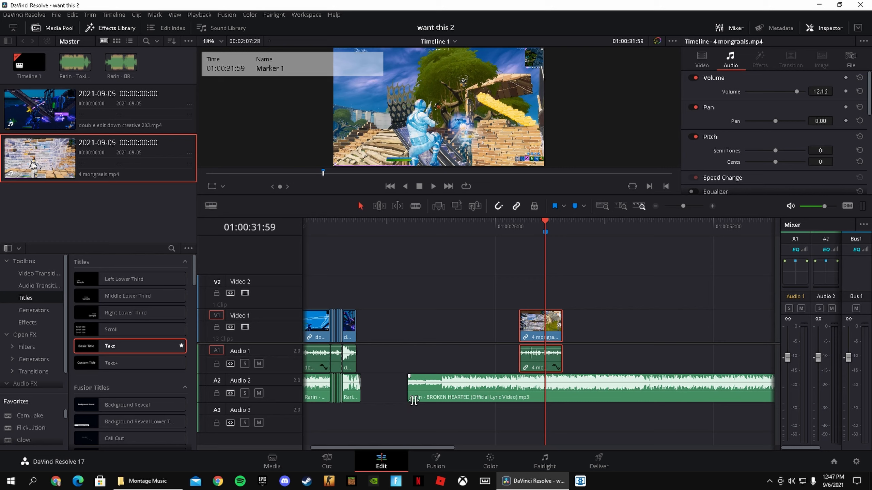
{"action": "left_click_drag", "start_coordinate": [413, 401], "coordinate": [459, 404]}
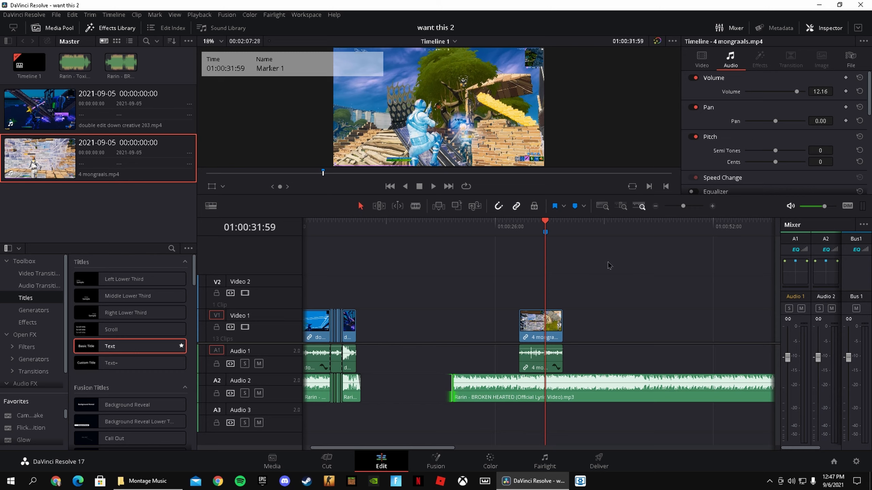
Delete the beat marker at 01:00:31:59 from the timeline.
{"action": "left_click_drag", "start_coordinate": [684, 207], "coordinate": [691, 207]}
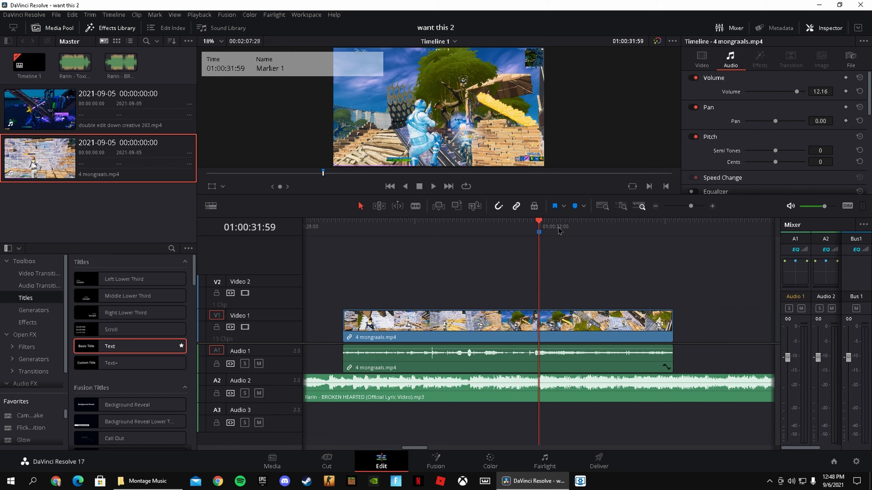
{"action": "left_click", "coordinate": [539, 232]}
{"action": "key", "text": "Delete"}
Split 4 mongraals.mp4 with the blade at 01:00:31:15 and again at the elimination shot just before 01:00:32.
{"action": "left_click_drag", "start_coordinate": [539, 230], "coordinate": [472, 238]}
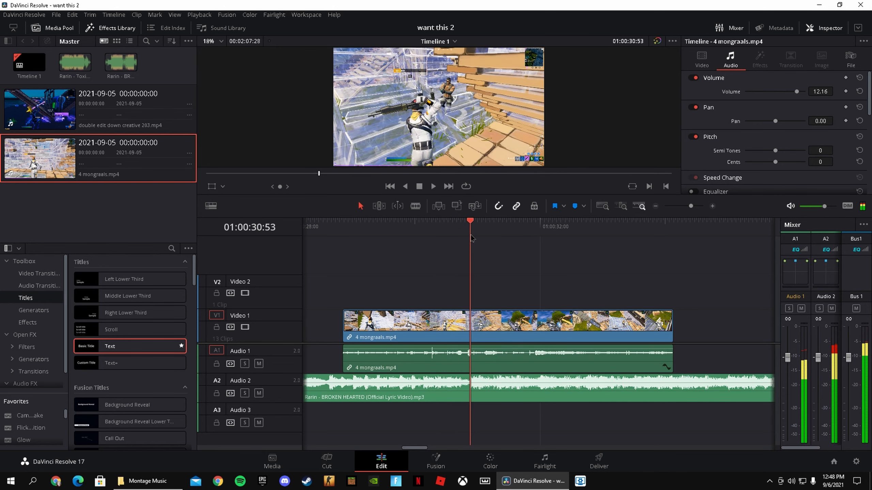
{"action": "left_click", "coordinate": [415, 206]}
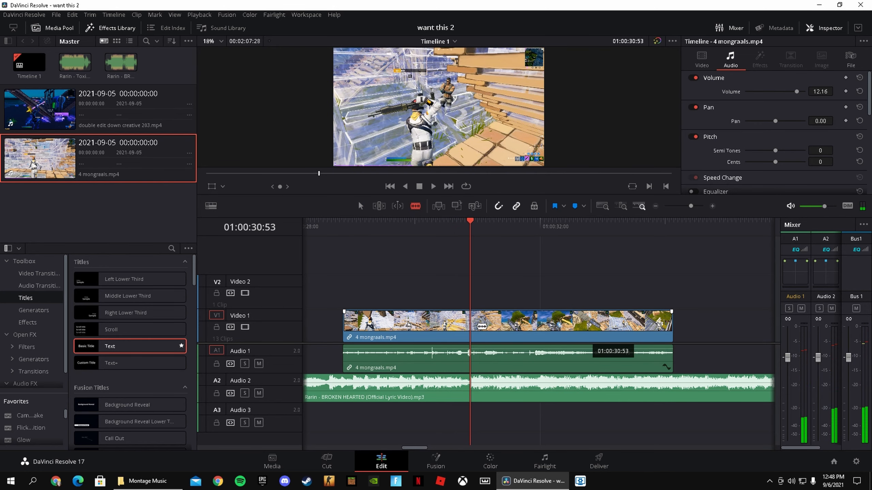
{"action": "left_click_drag", "start_coordinate": [473, 227], "coordinate": [493, 227]}
{"action": "left_click", "coordinate": [494, 323]}
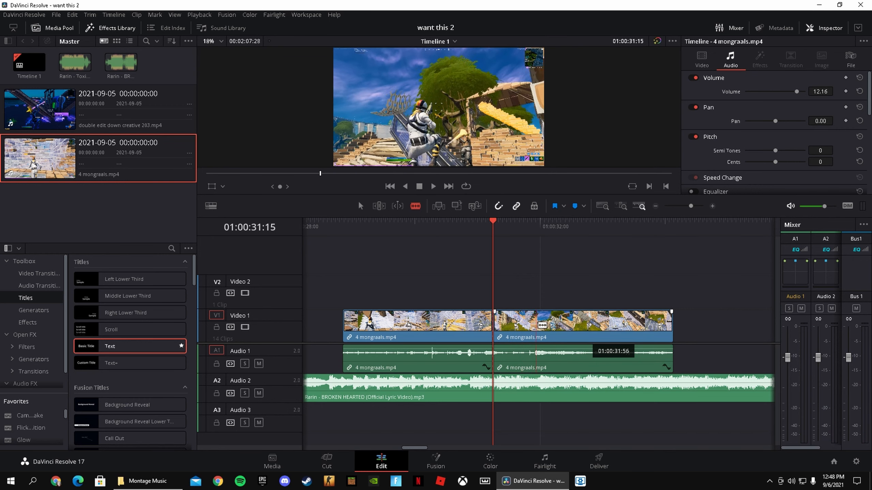
{"action": "left_click", "coordinate": [539, 325]}
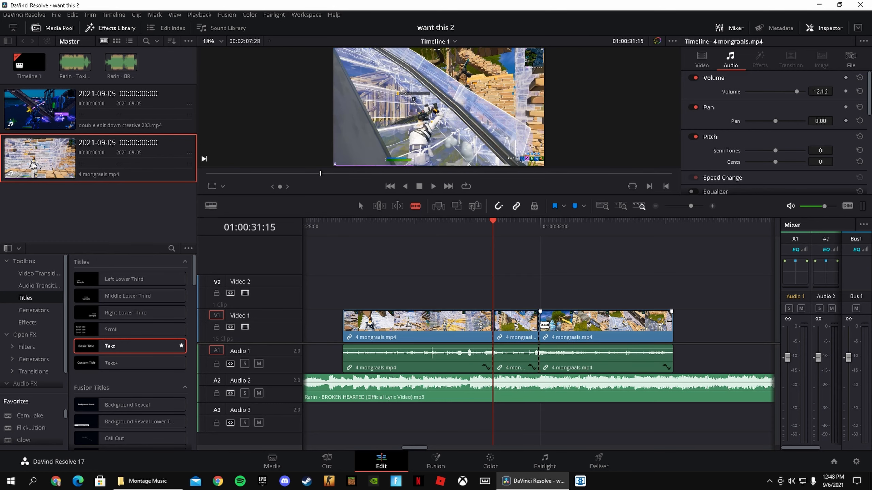
{"action": "key", "text": "a"}
Unlink the video and audio of the short middle segment of 4 mongraals.mp4 and select only its video.
{"action": "left_click", "coordinate": [465, 228]}
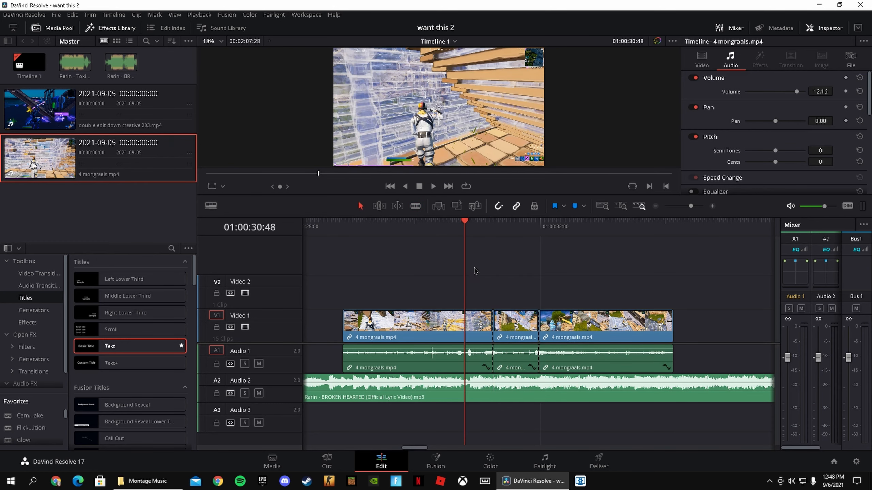
{"action": "right_click", "coordinate": [523, 329]}
{"action": "left_click", "coordinate": [538, 317]}
{"action": "left_click", "coordinate": [509, 324]}
{"action": "left_click", "coordinate": [515, 363]}
{"action": "left_click", "coordinate": [516, 324]}
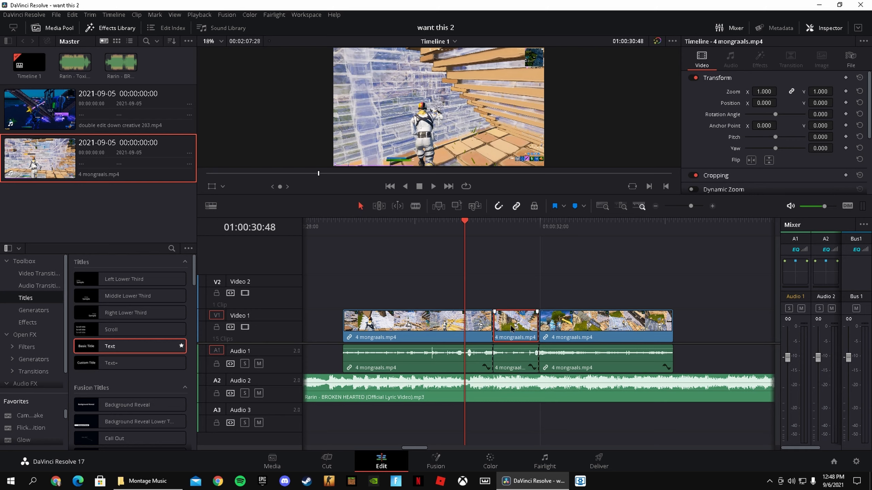
On the Color page, add a layer node to the segment starting at 01:00:31:15 and set node 01's Global saturation to 0.00.
{"action": "left_click_drag", "start_coordinate": [464, 223], "coordinate": [493, 224]}
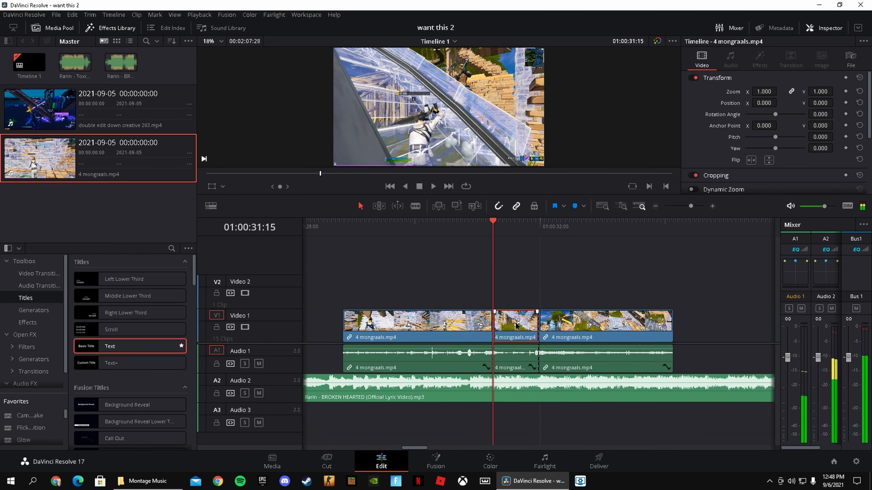
{"action": "left_click", "coordinate": [489, 462]}
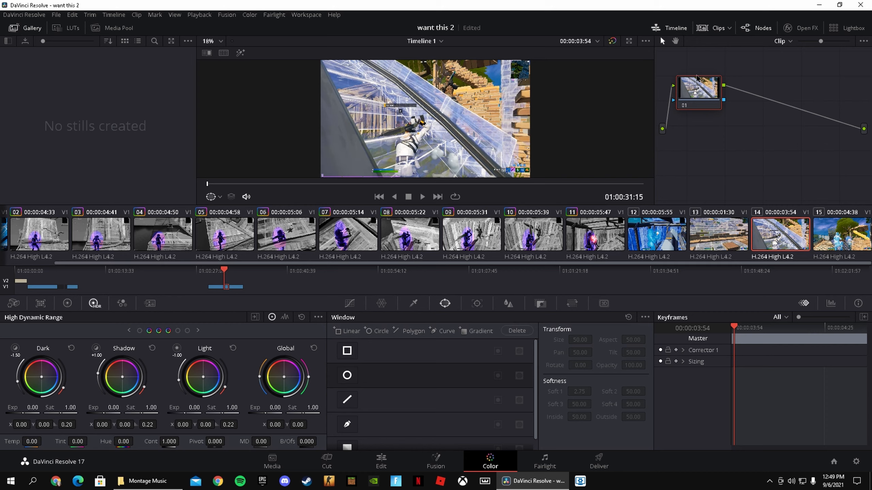
{"action": "key", "text": "alt+l"}
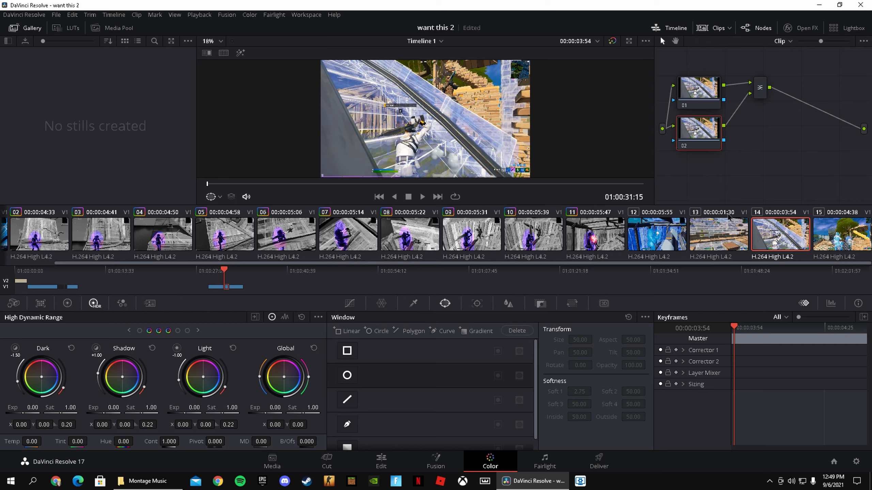
{"action": "left_click", "coordinate": [708, 88]}
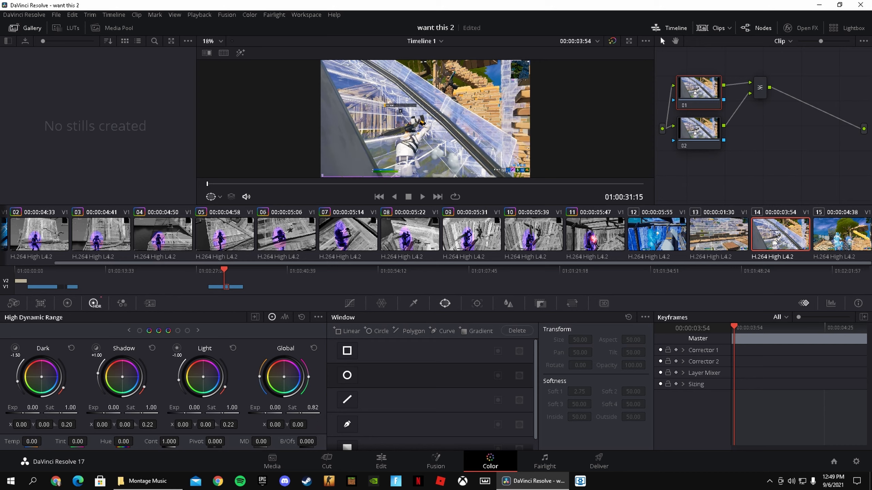
{"action": "left_click_drag", "start_coordinate": [312, 408], "coordinate": [299, 407]}
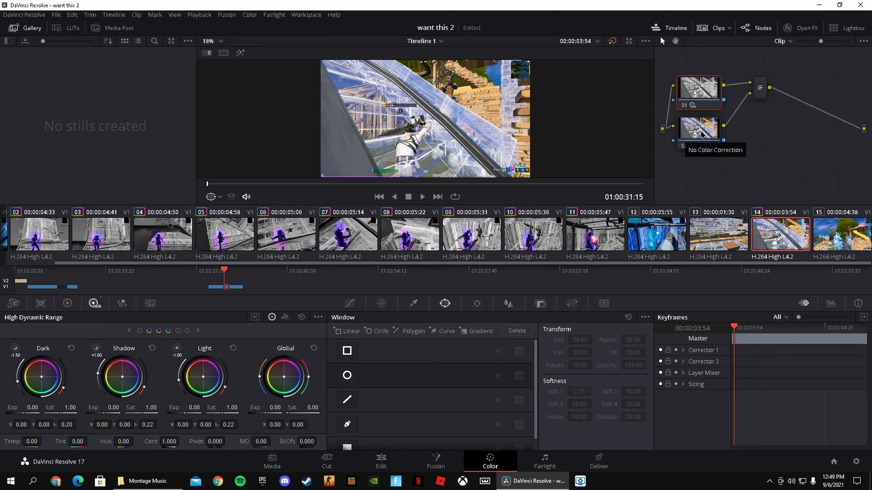
Add a circle window to node 02 and shape it around the character with Aspect 34.01, Pan 47.62 and Tilt 45.52.
{"action": "left_click", "coordinate": [696, 140]}
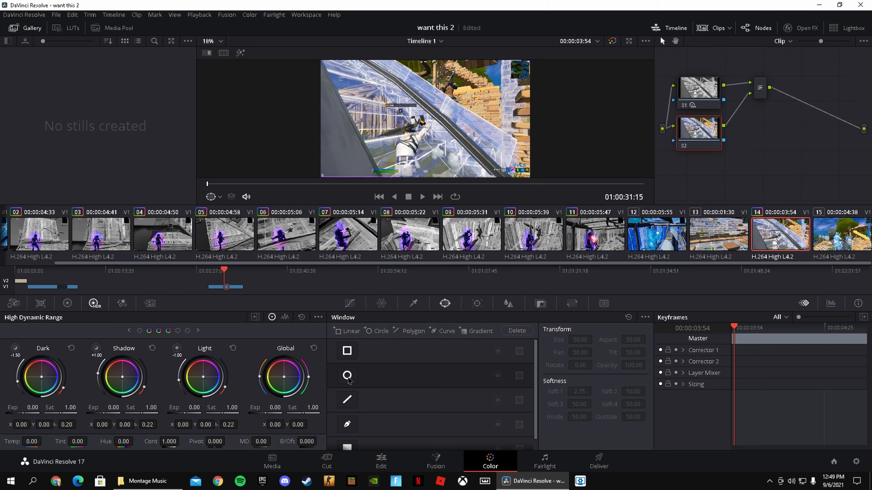
{"action": "left_click", "coordinate": [348, 376]}
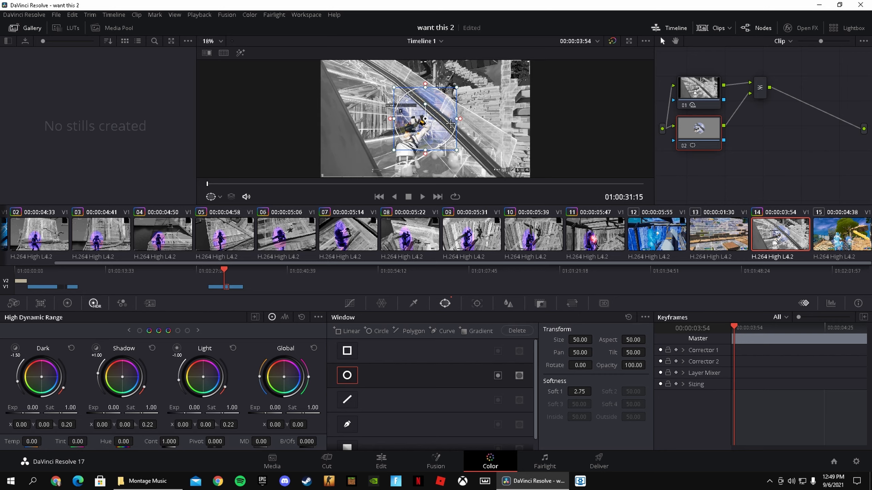
{"action": "left_click_drag", "start_coordinate": [450, 124], "coordinate": [427, 163]}
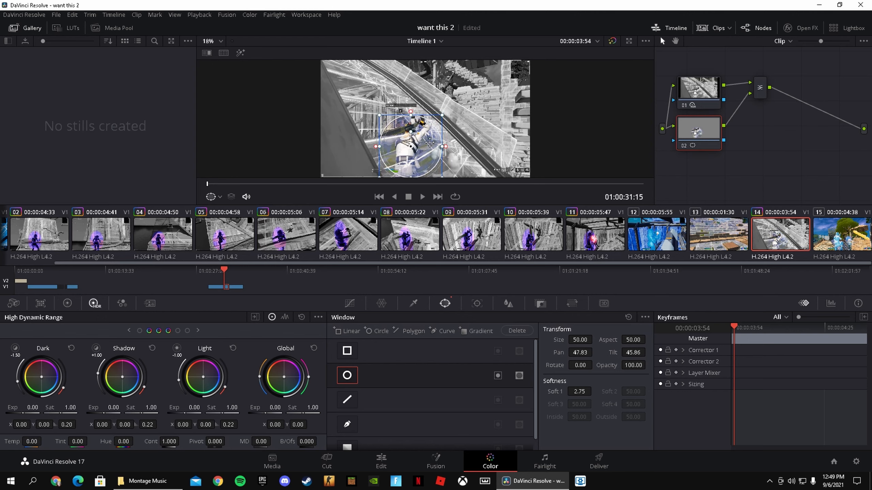
{"action": "left_click_drag", "start_coordinate": [422, 123], "coordinate": [428, 108]}
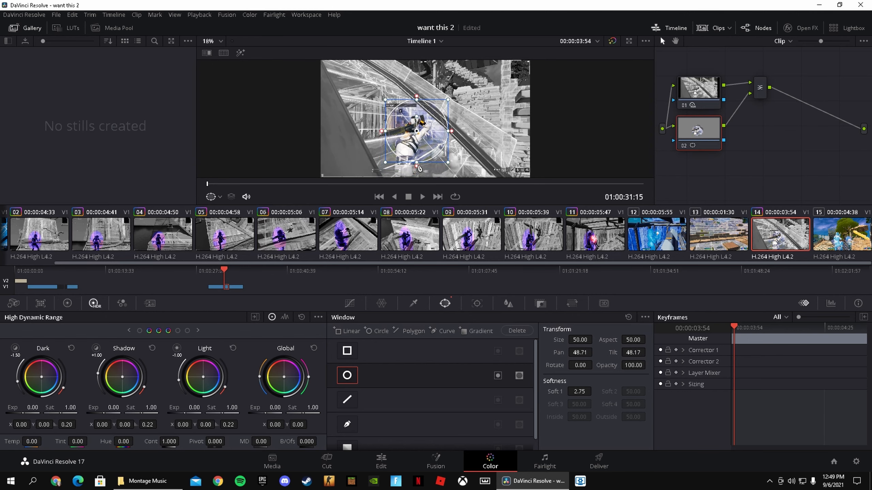
{"action": "mouse_move", "coordinate": [418, 164]}
{"action": "left_mouse_down"}
{"action": "mouse_move", "coordinate": [419, 181]}
{"action": "mouse_move", "coordinate": [422, 158]}
{"action": "mouse_move", "coordinate": [420, 165]}
{"action": "left_mouse_up"}
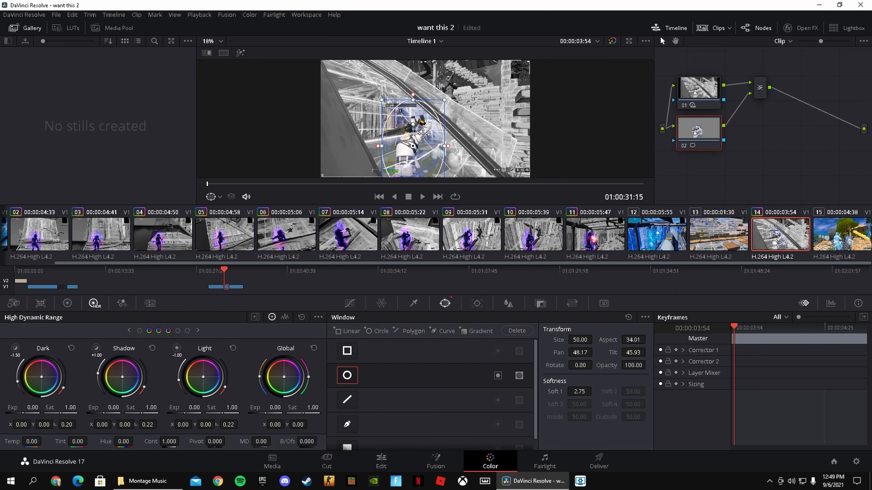
{"action": "left_click_drag", "start_coordinate": [424, 134], "coordinate": [419, 137]}
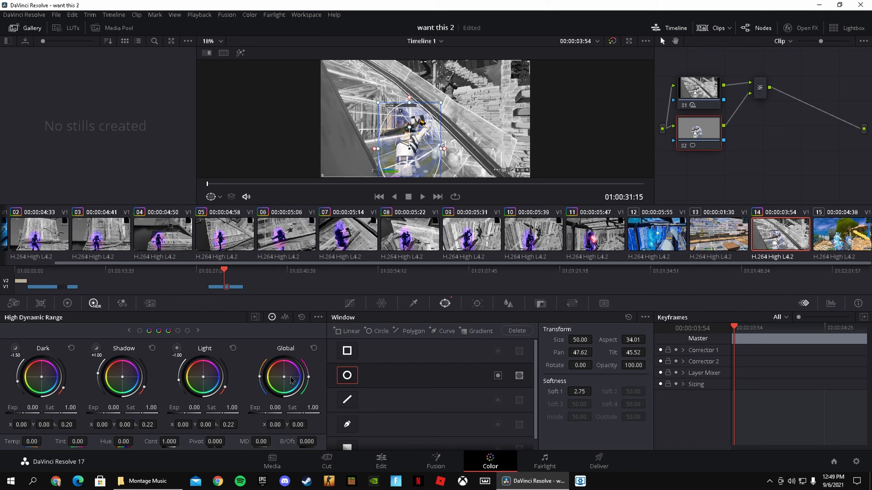
Tint the windowed character blue-purple by shifting the color balance of node 02's Global, Light, Shadow and Dark wheels.
{"action": "mouse_move", "coordinate": [284, 379]}
{"action": "left_mouse_down"}
{"action": "mouse_move", "coordinate": [294, 363]}
{"action": "mouse_move", "coordinate": [276, 379]}
{"action": "mouse_move", "coordinate": [294, 380]}
{"action": "left_mouse_up"}
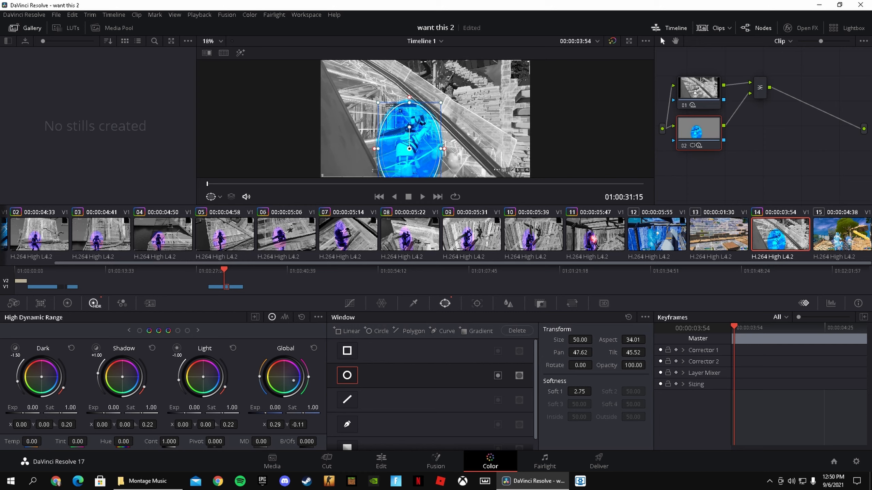
{"action": "mouse_move", "coordinate": [294, 380]}
{"action": "left_mouse_down"}
{"action": "mouse_move", "coordinate": [291, 362]}
{"action": "mouse_move", "coordinate": [295, 379]}
{"action": "left_mouse_up"}
{"action": "left_click_drag", "start_coordinate": [298, 380], "coordinate": [295, 380]}
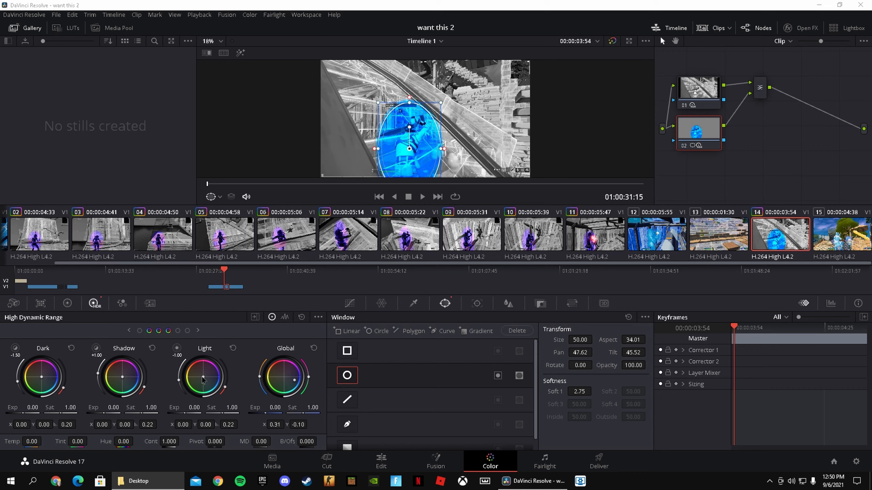
{"action": "left_click_drag", "start_coordinate": [203, 379], "coordinate": [193, 373]}
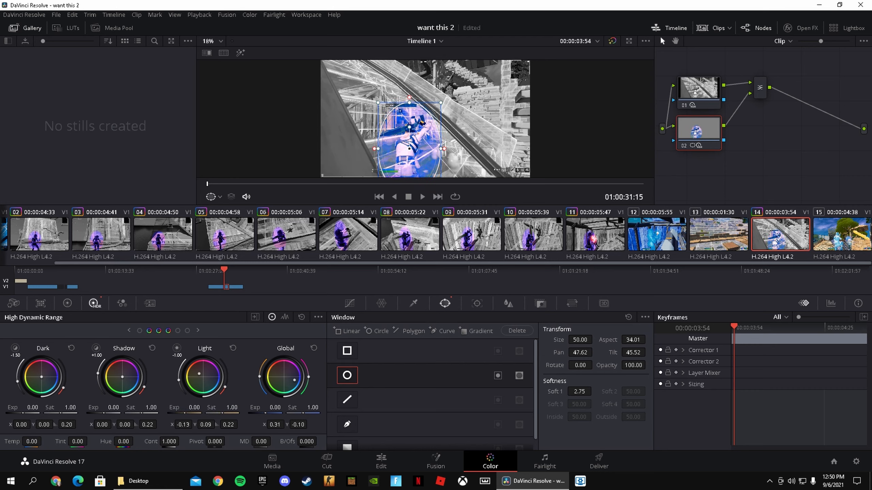
{"action": "left_click_drag", "start_coordinate": [125, 375], "coordinate": [128, 370]}
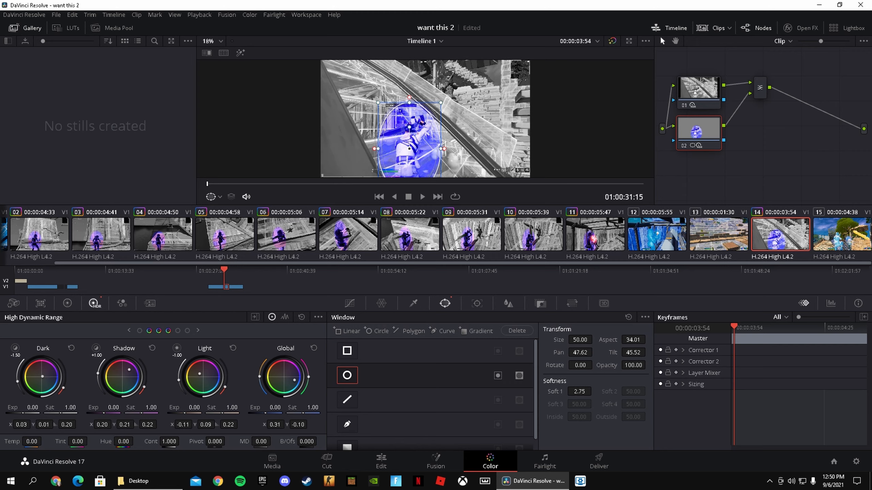
{"action": "left_click_drag", "start_coordinate": [39, 378], "coordinate": [53, 385]}
Tighten the circle window around the character to Size 43.79, Aspect 29.80, Pan 47.90 and Tilt 45.05.
{"action": "left_click_drag", "start_coordinate": [423, 154], "coordinate": [389, 159]}
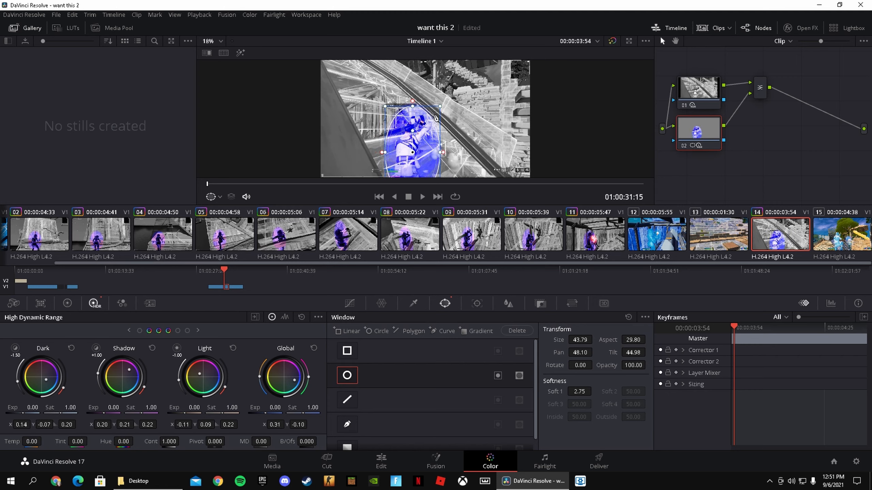
{"action": "left_click_drag", "start_coordinate": [441, 108], "coordinate": [438, 113]}
{"action": "left_click_drag", "start_coordinate": [430, 158], "coordinate": [422, 160]}
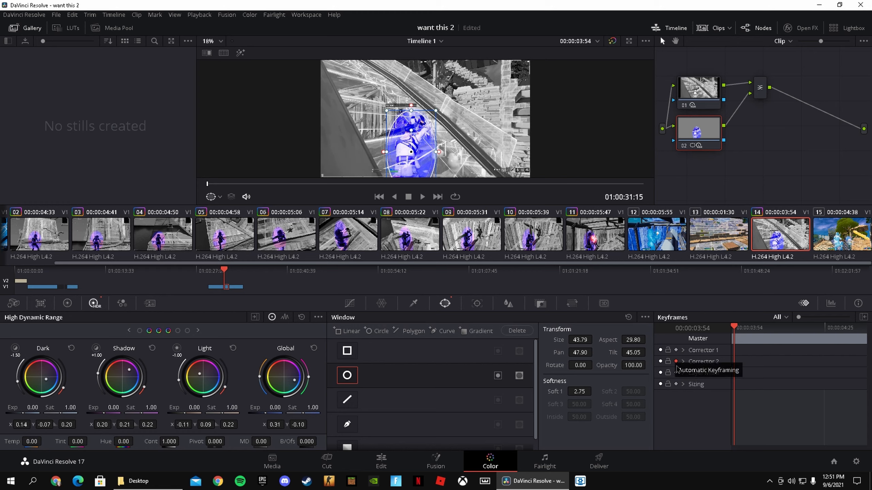
With automatic keyframing on for Corrector 2, reposition the window at 01:00:31:17 to Pan 47.79 and Tilt 44.54.
{"action": "key", "text": "Right"}
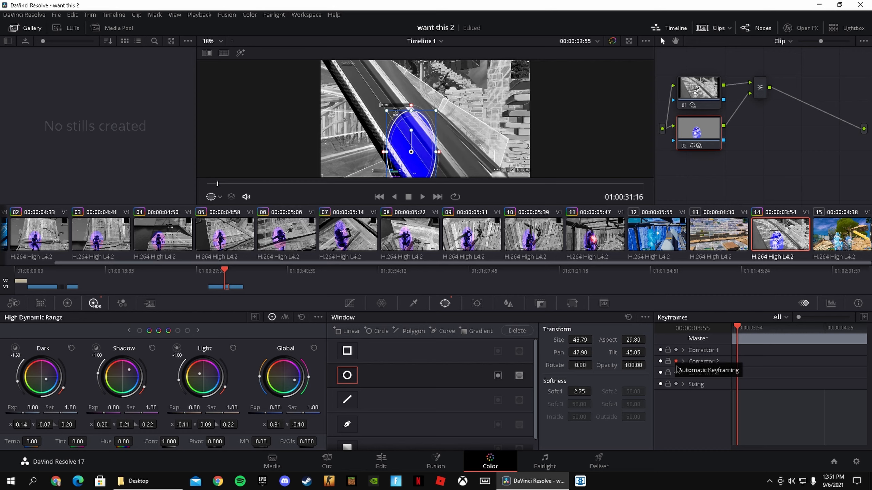
{"action": "key", "text": "Right"}
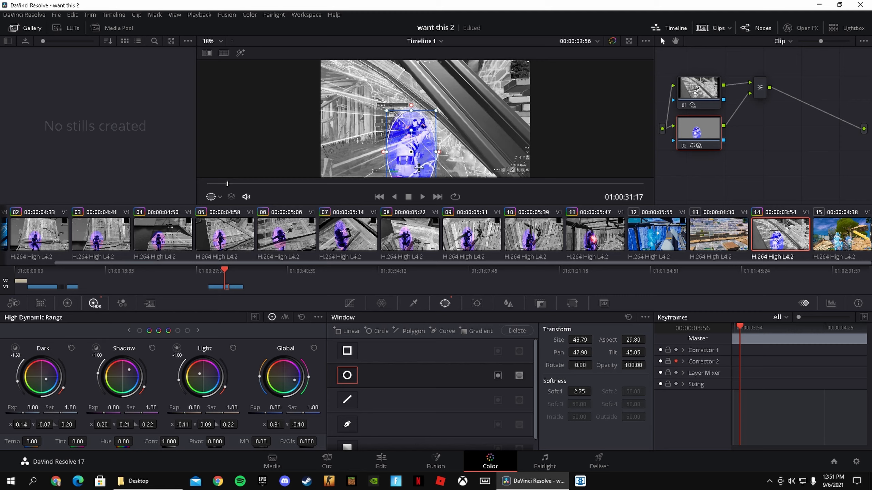
{"action": "left_click_drag", "start_coordinate": [417, 158], "coordinate": [418, 162]}
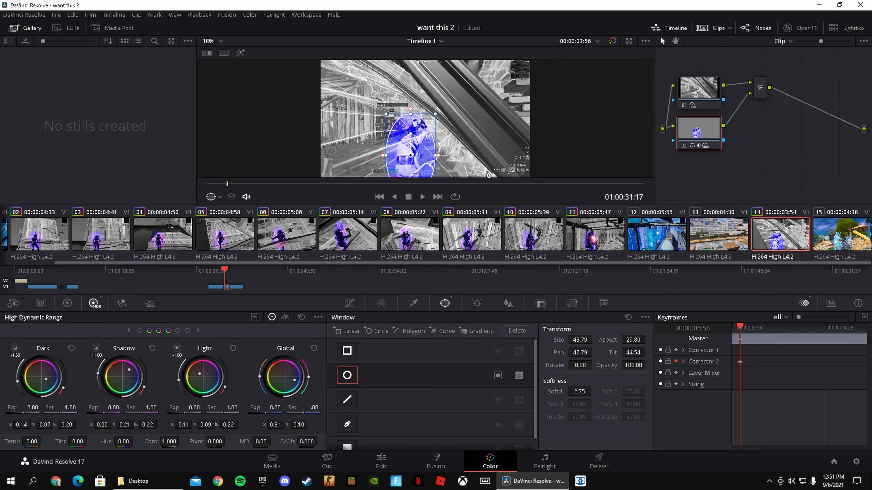
Keyframe the circle window over the character at 01:00:31:24 with Pan 47.45 and Tilt 45.83.
{"action": "key", "text": "Right"}
{"action": "key", "text": "Right"}
{"action": "key", "text": "Right"}
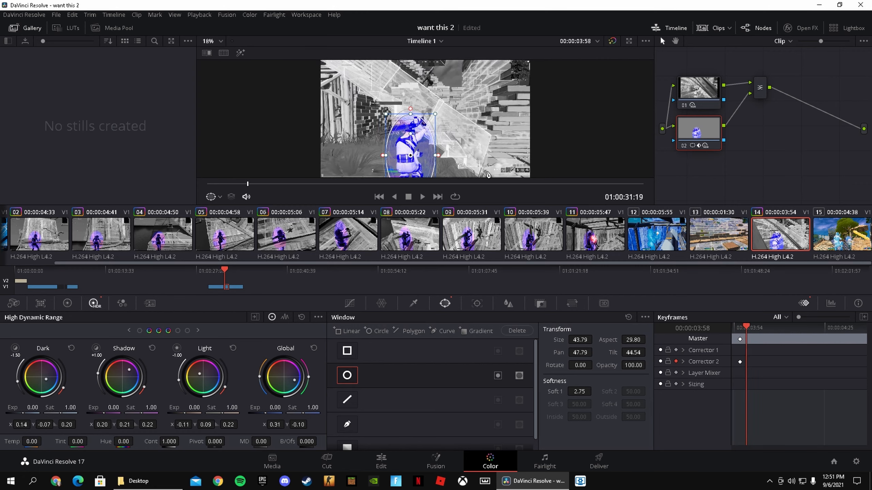
{"action": "key", "text": "Right"}
{"action": "key", "text": "Right"}
{"action": "key", "text": "Right"}
{"action": "key", "text": "Right"}
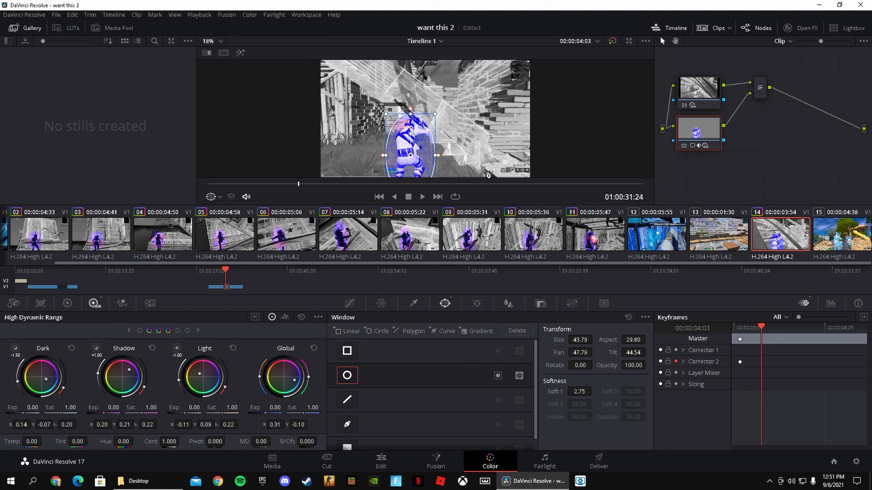
{"action": "left_click_drag", "start_coordinate": [421, 155], "coordinate": [418, 146]}
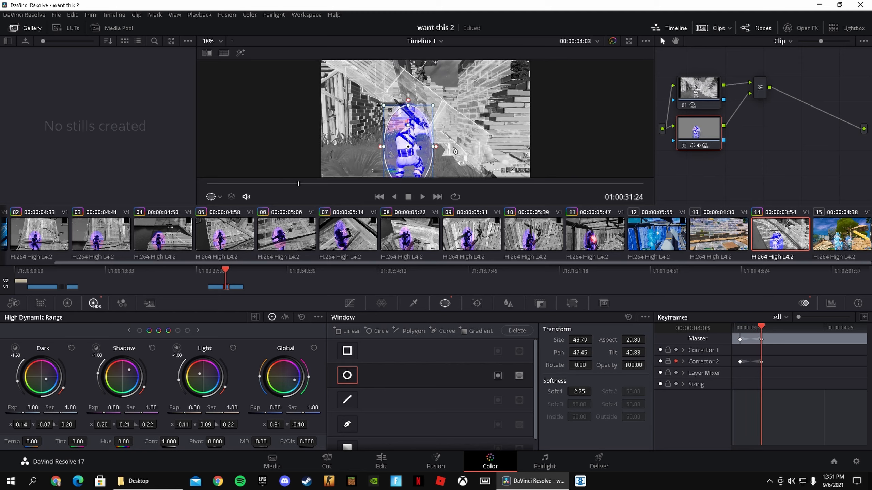
Keyframe the circle window over the character at 01:00:31:41 with Pan 47.73 and Tilt 46.23.
{"action": "key", "text": "Right"}
{"action": "key", "text": "Right"}
{"action": "key", "text": "Right"}
{"action": "key", "text": "Right"}
{"action": "key", "text": "Right"}
{"action": "key", "text": "Right"}
{"action": "key", "text": "Right"}
{"action": "key", "text": "Right"}
{"action": "key", "text": "Right"}
{"action": "key", "text": "Right"}
{"action": "key", "text": "Right"}
{"action": "key", "text": "Right"}
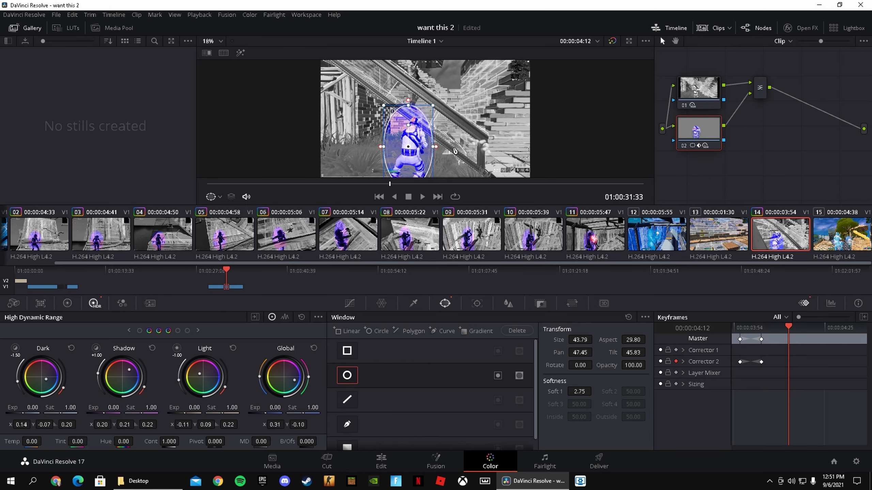
{"action": "key", "text": "Right"}
{"action": "key", "text": "Right"}
{"action": "key", "text": "Right"}
{"action": "key", "text": "Right"}
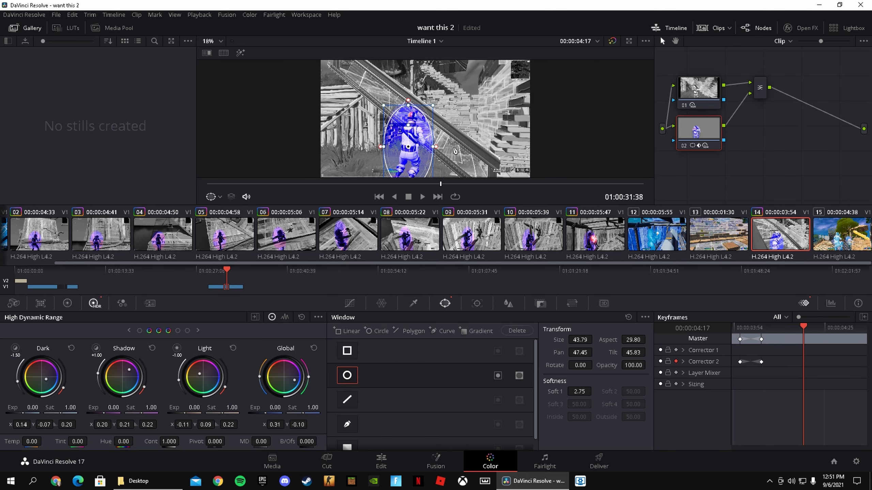
{"action": "key", "text": "Right"}
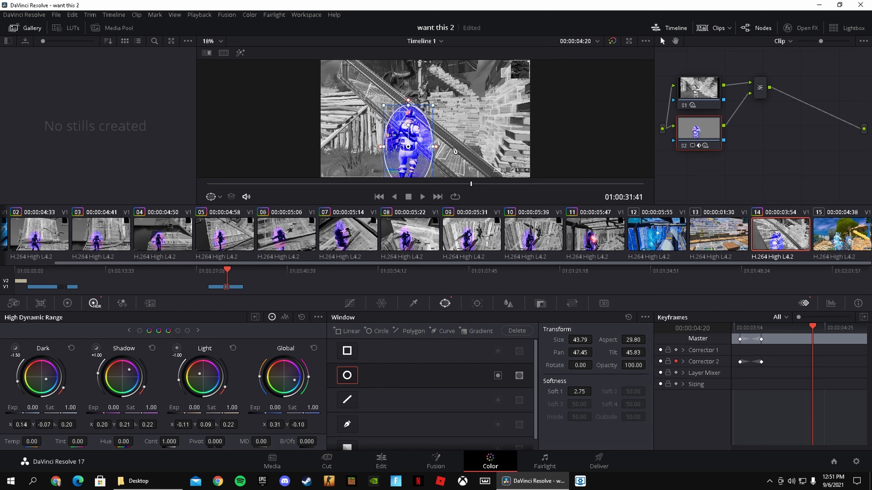
{"action": "left_click_drag", "start_coordinate": [410, 163], "coordinate": [413, 160]}
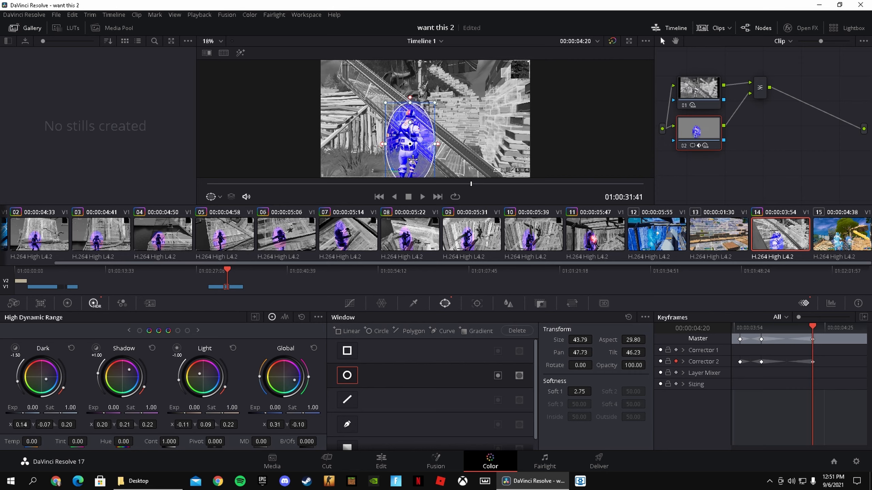
Shrink the window around the character at 01:00:31:46 and keyframe it at 01:00:31:58 with Pan 47.39 and Tilt 46.03.
{"action": "key", "text": "Right"}
{"action": "key", "text": "Right"}
{"action": "key", "text": "Right"}
{"action": "key", "text": "Right"}
{"action": "key", "text": "Right"}
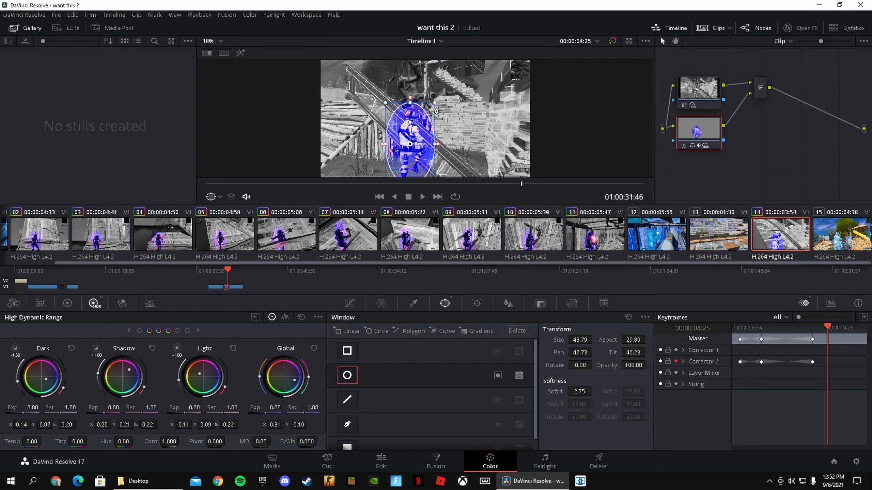
{"action": "left_click_drag", "start_coordinate": [435, 103], "coordinate": [431, 107]}
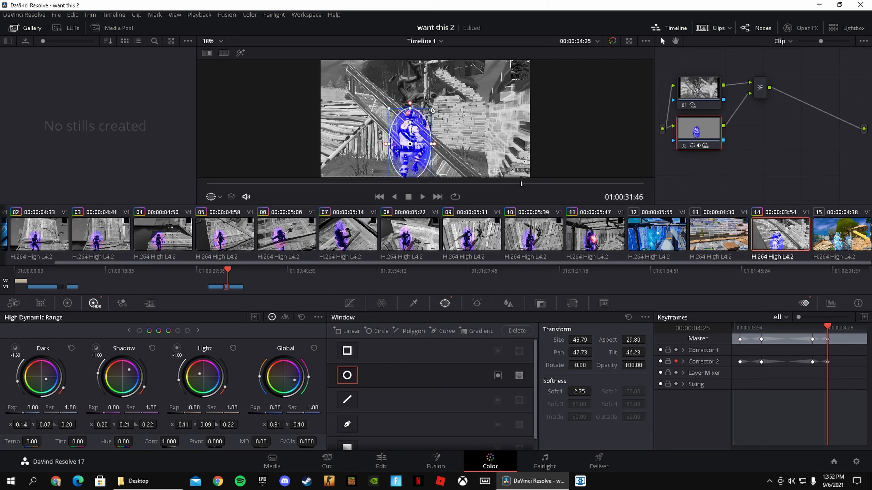
{"action": "key", "text": "space"}
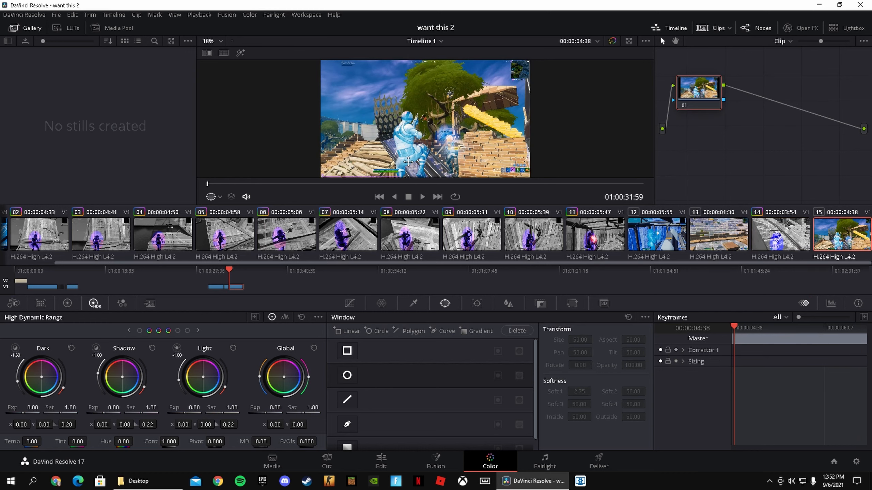
{"action": "key", "text": "Left"}
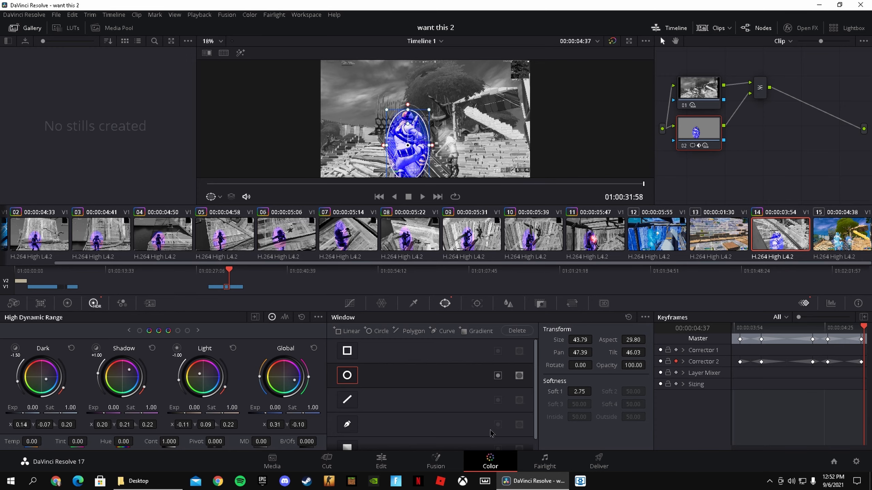
Return to the Edit page and play back the black-and-white segment from just before its start.
{"action": "left_click", "coordinate": [381, 460]}
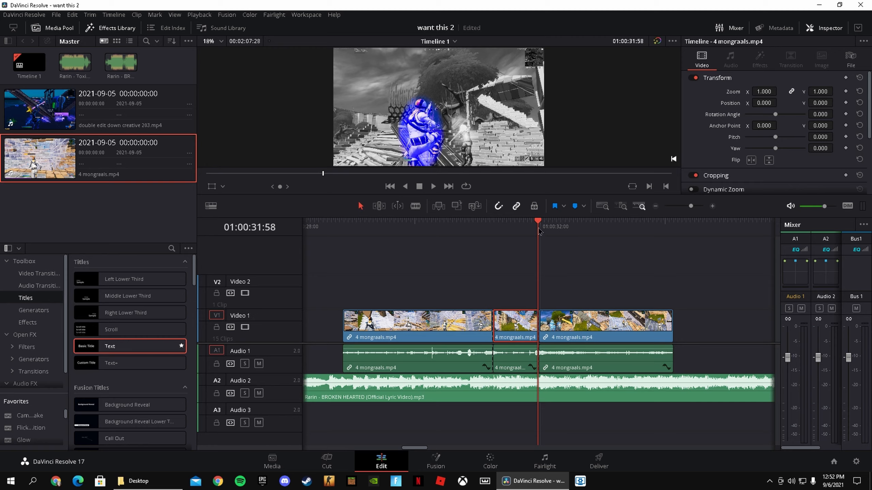
{"action": "left_click_drag", "start_coordinate": [539, 231], "coordinate": [482, 235]}
{"action": "key", "text": "space"}
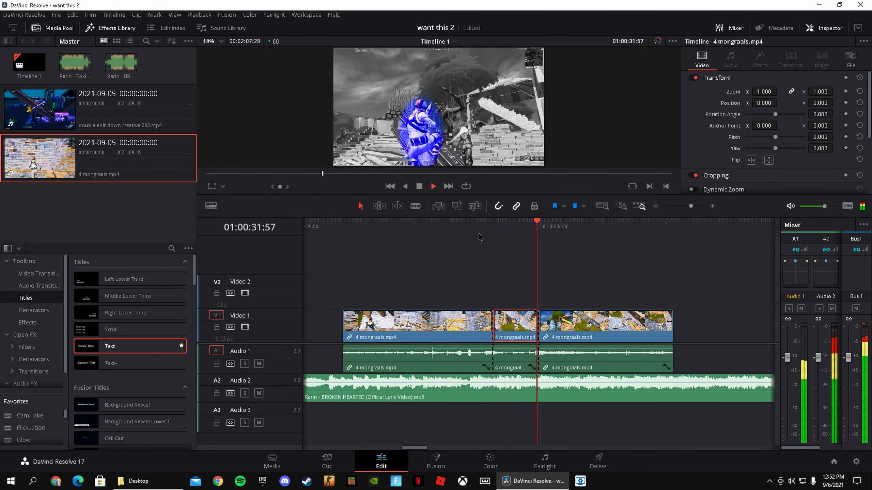
{"action": "key", "text": "space"}
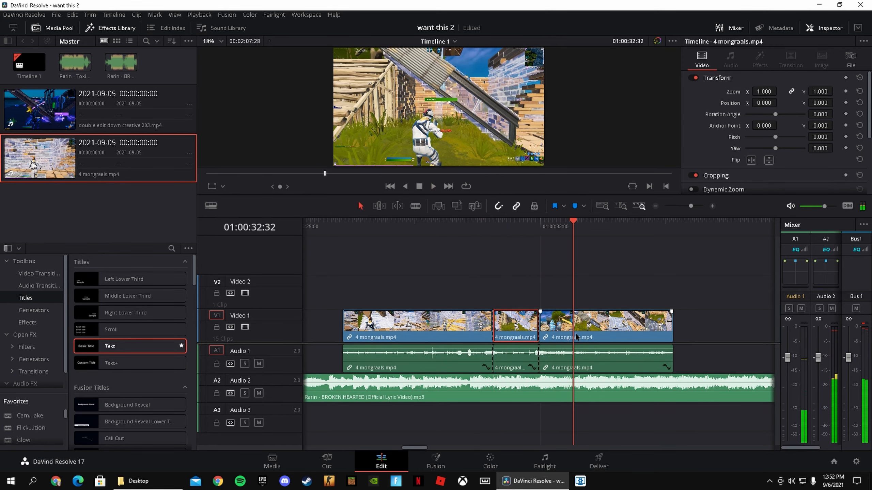
Raise the audio level of the last 4 mongraals.mp4 segment and trim its end to slightly past 01:00:32:32.
{"action": "left_click_drag", "start_coordinate": [573, 350], "coordinate": [572, 347]}
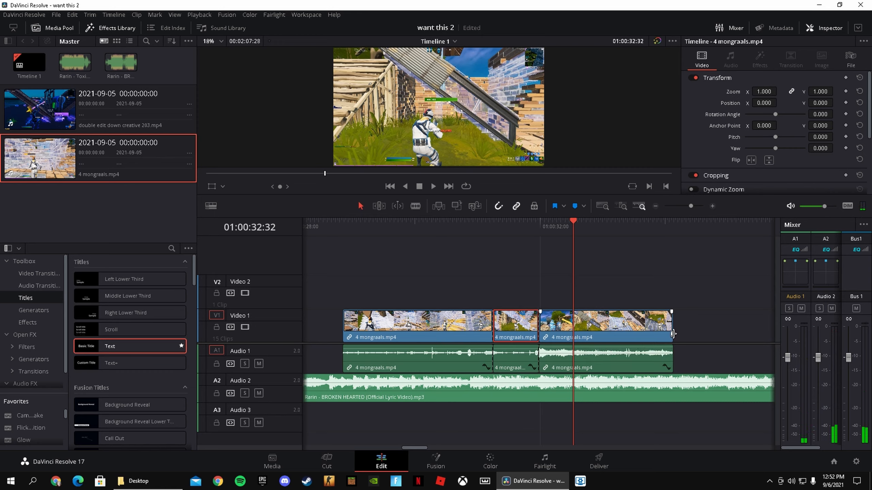
{"action": "left_click_drag", "start_coordinate": [672, 333], "coordinate": [590, 335]}
{"action": "left_click_drag", "start_coordinate": [579, 227], "coordinate": [537, 236]}
{"action": "key", "text": "space"}
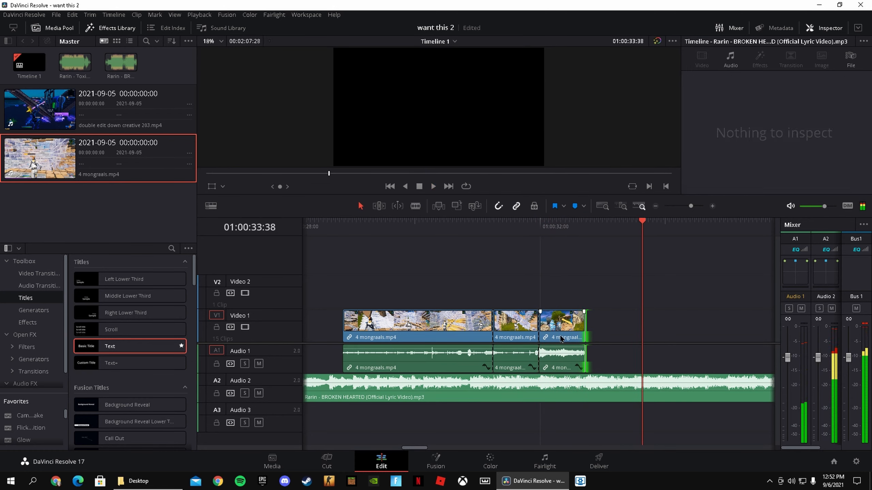
Split the BROKEN HEARTED song at 01:00:31:15 and at the end of the black-and-white segment, and play back the section.
{"action": "left_click", "coordinate": [519, 327]}
{"action": "left_click_drag", "start_coordinate": [617, 230], "coordinate": [463, 247]}
{"action": "key", "text": "b"}
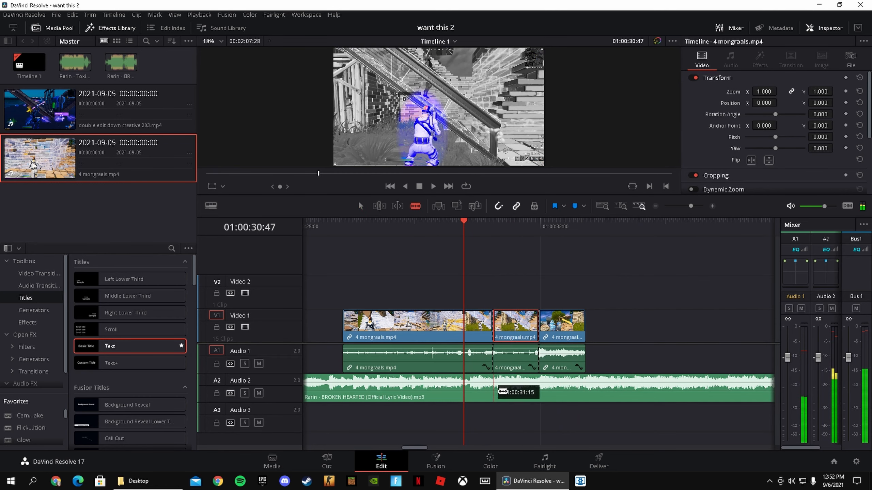
{"action": "left_click", "coordinate": [495, 395]}
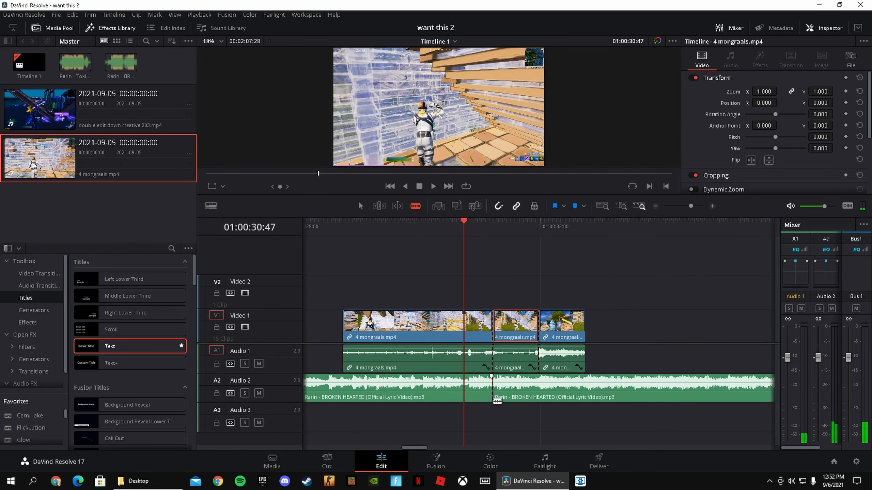
{"action": "left_click", "coordinate": [538, 395]}
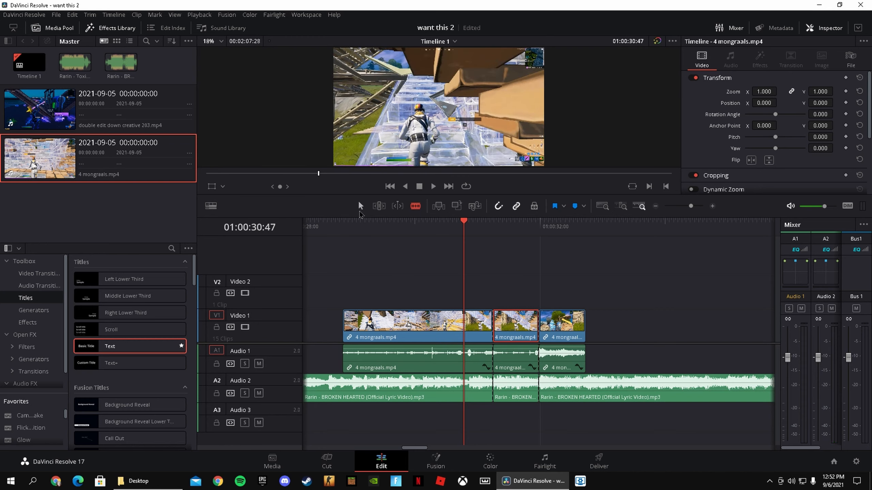
{"action": "left_click", "coordinate": [360, 206]}
{"action": "key", "text": "space"}
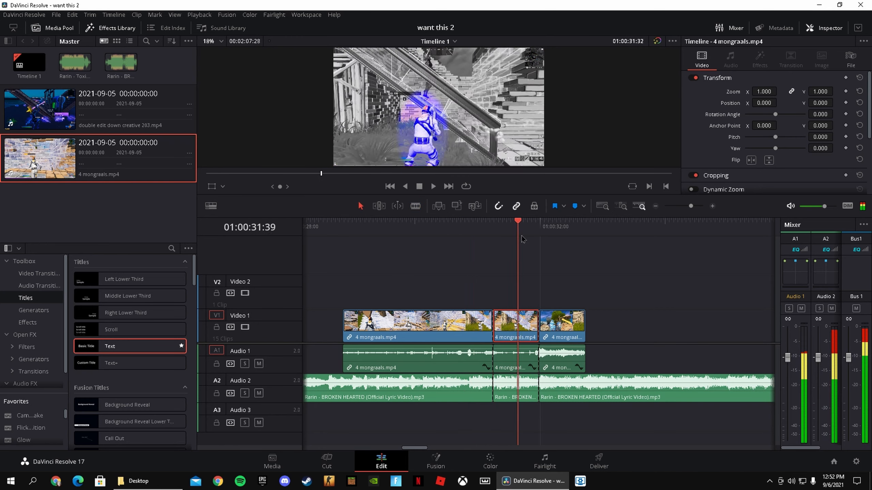
Split the BROKEN HEARTED segment beneath the black-and-white clip at 01:00:31:55 and save the project.
{"action": "key", "text": "space"}
{"action": "left_click", "coordinate": [517, 398]}
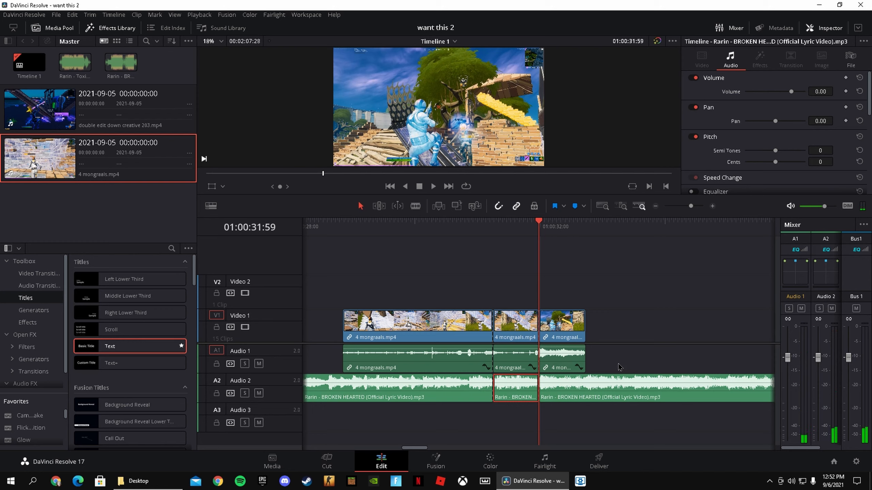
{"action": "key", "text": "Left"}
{"action": "key", "text": "Left"}
{"action": "key", "text": "Left"}
{"action": "key", "text": "Left"}
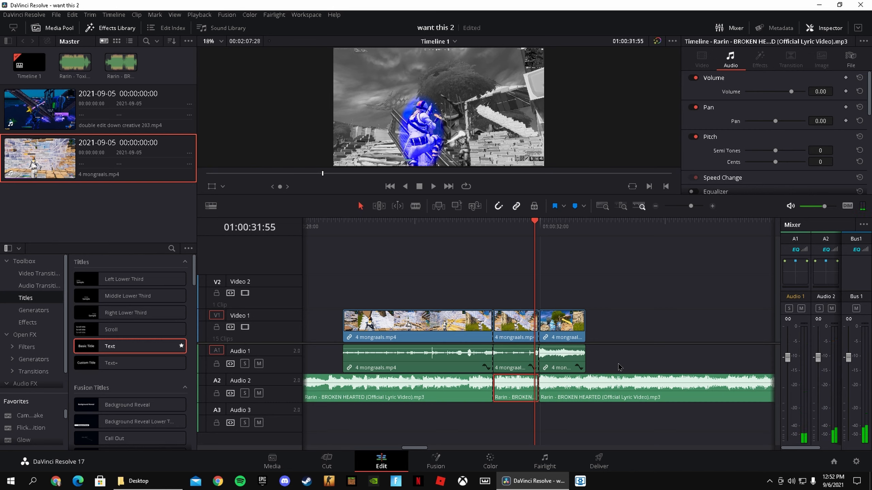
{"action": "key", "text": "shift+]"}
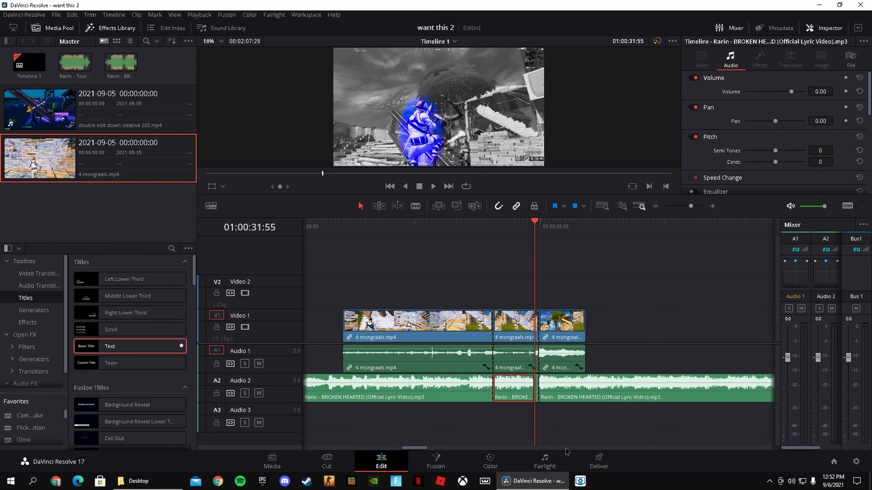
{"action": "key", "text": "ctrl+s"}
Split the selected song segment at 01:00:31:51 and 01:00:31:47.
{"action": "key", "text": "Left"}
{"action": "key", "text": "Left"}
{"action": "key", "text": "Left"}
{"action": "key", "text": "Left"}
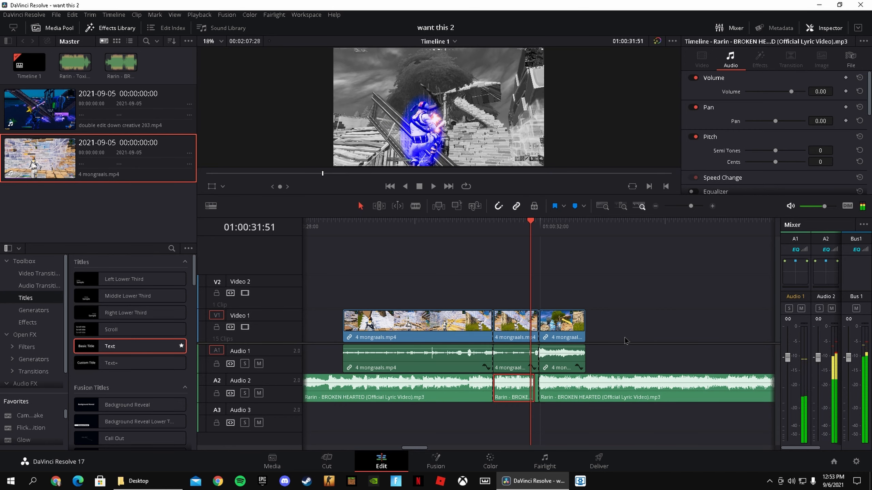
{"action": "key", "text": "shift+]"}
{"action": "key", "text": "Left"}
{"action": "key", "text": "Left"}
{"action": "key", "text": "Left"}
{"action": "key", "text": "Left"}
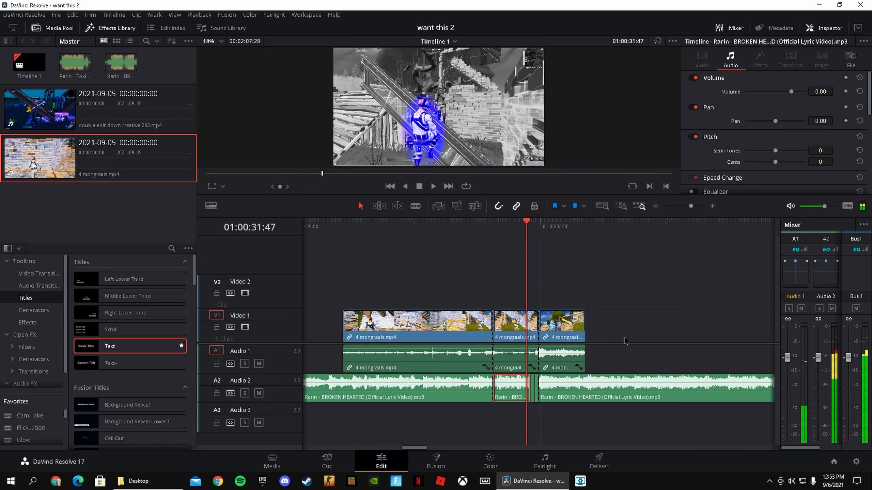
{"action": "key", "text": "shift+bracketright"}
Continue splitting the song segment backwards every four frames, from 01:00:31:47 to 01:00:31:39.
{"action": "key", "text": "Left"}
{"action": "key", "text": "Left"}
{"action": "key", "text": "Left"}
{"action": "key", "text": "Left"}
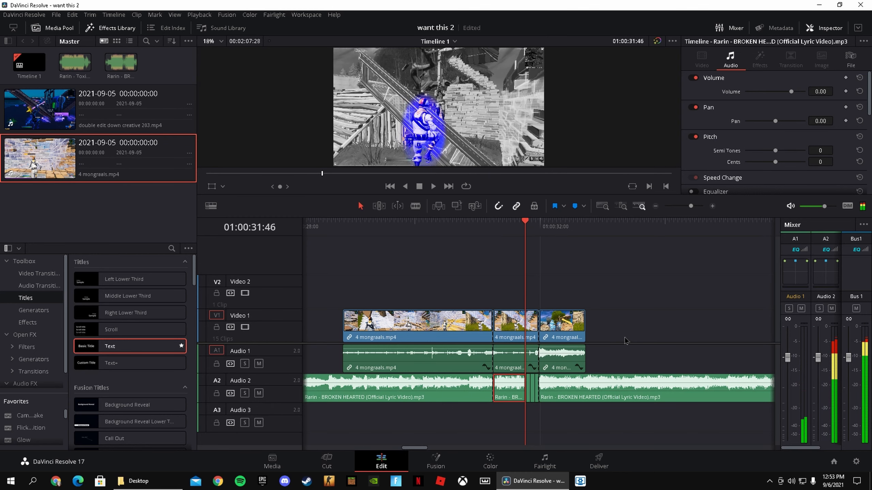
{"action": "key", "text": "shift+bracketright"}
{"action": "key", "text": "Left"}
{"action": "key", "text": "Left"}
{"action": "key", "text": "Left"}
{"action": "key", "text": "Left"}
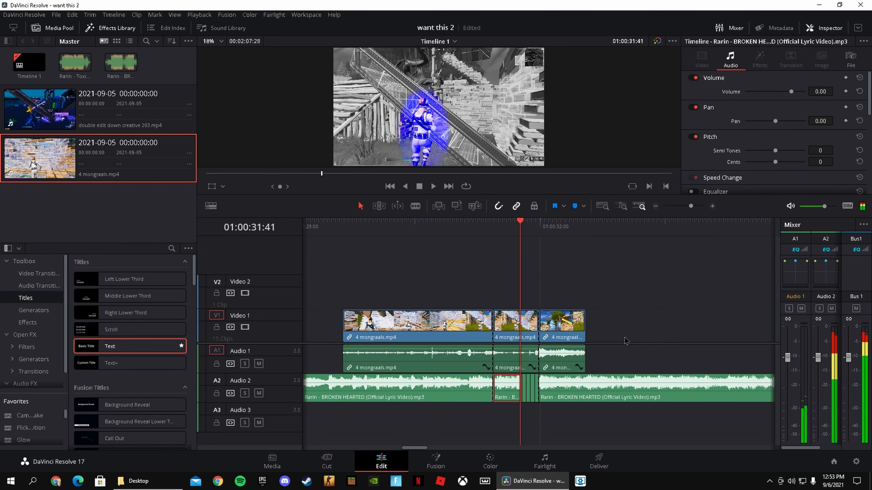
{"action": "key", "text": "shift+bracketright"}
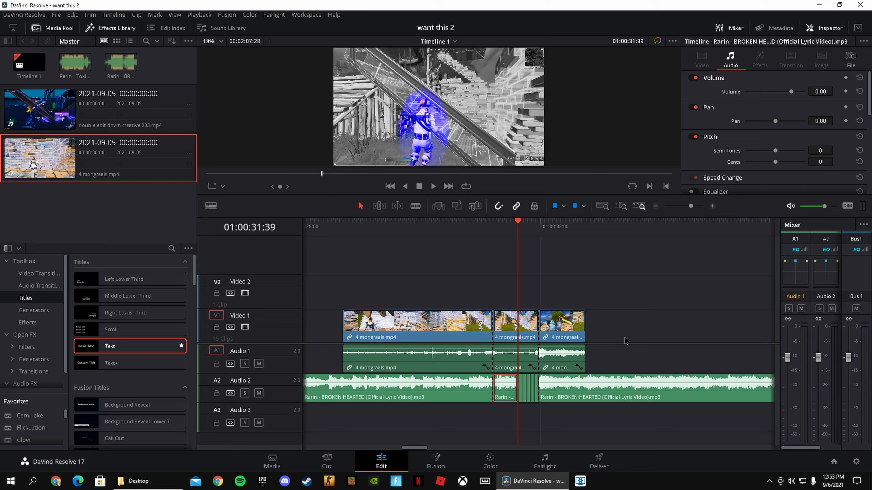
Split the song segment at 01:00:31:35 and again four frames earlier.
{"action": "key", "text": "Left"}
{"action": "key", "text": "Left"}
{"action": "key", "text": "Left"}
{"action": "key", "text": "Left"}
{"action": "key", "text": "shift+bracketright"}
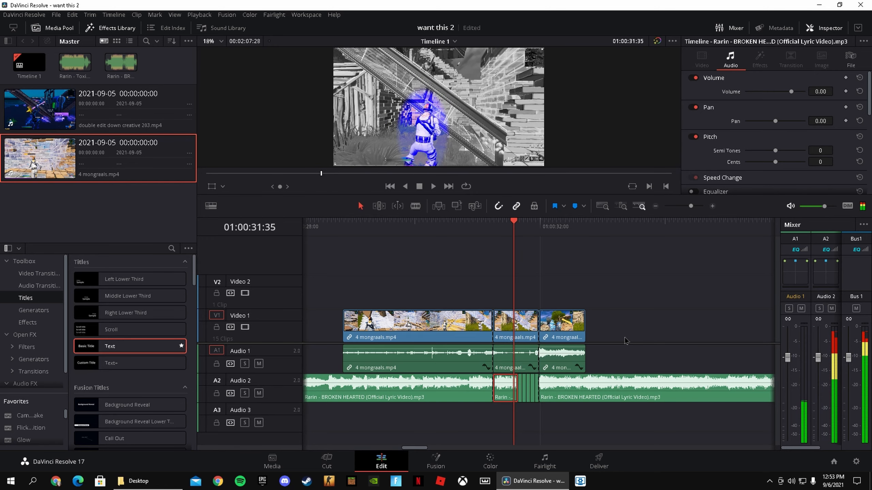
{"action": "key", "text": "Left"}
{"action": "key", "text": "Left"}
{"action": "key", "text": "Left"}
{"action": "key", "text": "Left"}
{"action": "key", "text": "shift+bracketright"}
Slice the rest of the song segment at roughly four-frame intervals back to 01:00:31:19.
{"action": "key", "text": "Left"}
{"action": "key", "text": "Left"}
{"action": "key", "text": "Left"}
{"action": "key", "text": "Left"}
{"action": "key", "text": "Left"}
{"action": "key", "text": "Left"}
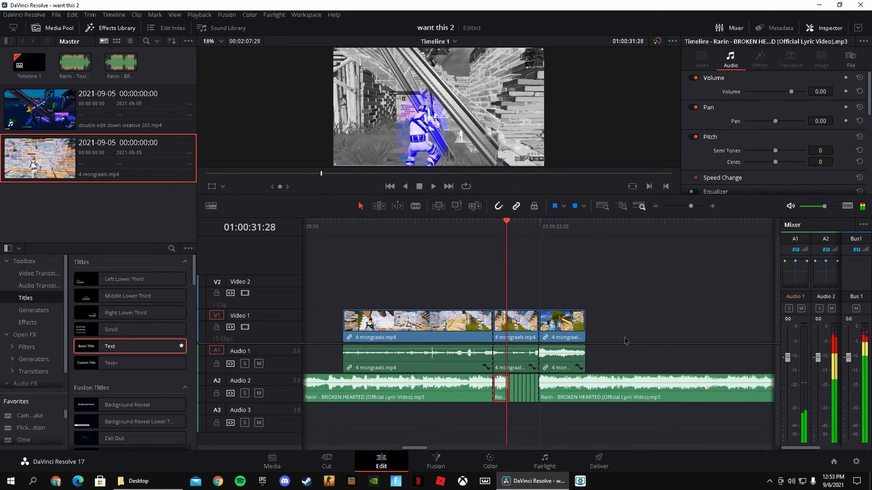
{"action": "key", "text": "shift+bracketright"}
{"action": "key", "text": "Left"}
{"action": "key", "text": "Left"}
{"action": "key", "text": "Left"}
{"action": "key", "text": "Left"}
{"action": "key", "text": "Left"}
{"action": "key", "text": "Left"}
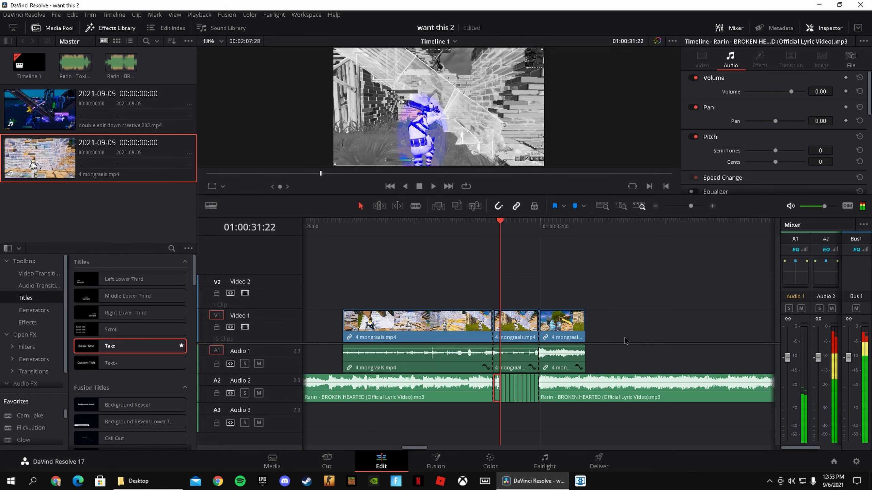
{"action": "key", "text": "shift+bracketright"}
{"action": "key", "text": "Delete"}
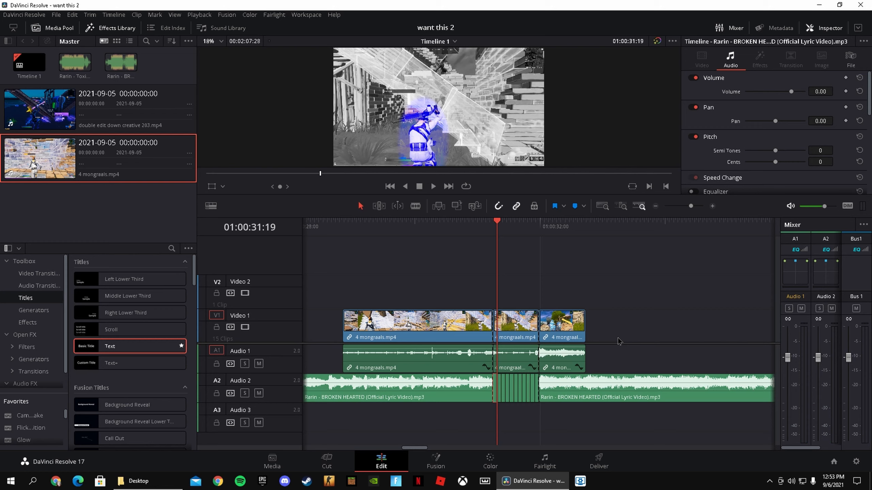
Blade the black-and-white 4 mongraals.mp4 video segment into short slices matching the song cuts below it.
{"action": "left_click", "coordinate": [516, 325]}
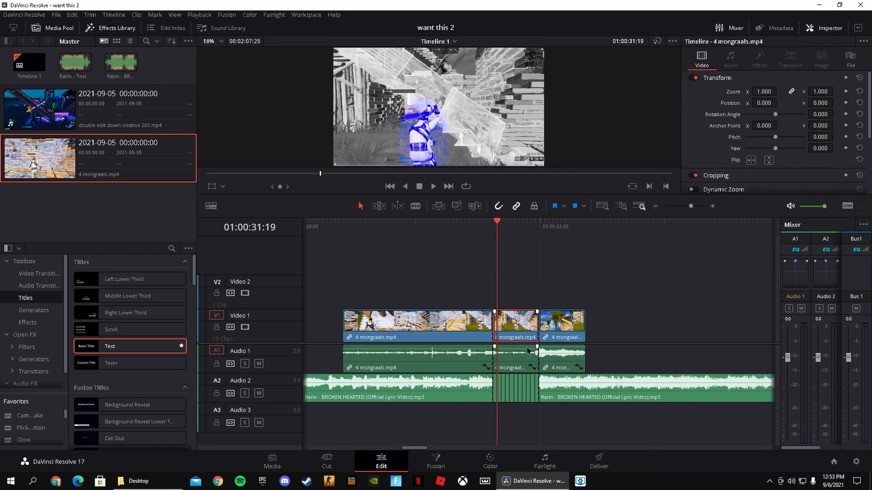
{"action": "left_click_drag", "start_coordinate": [496, 230], "coordinate": [538, 230]}
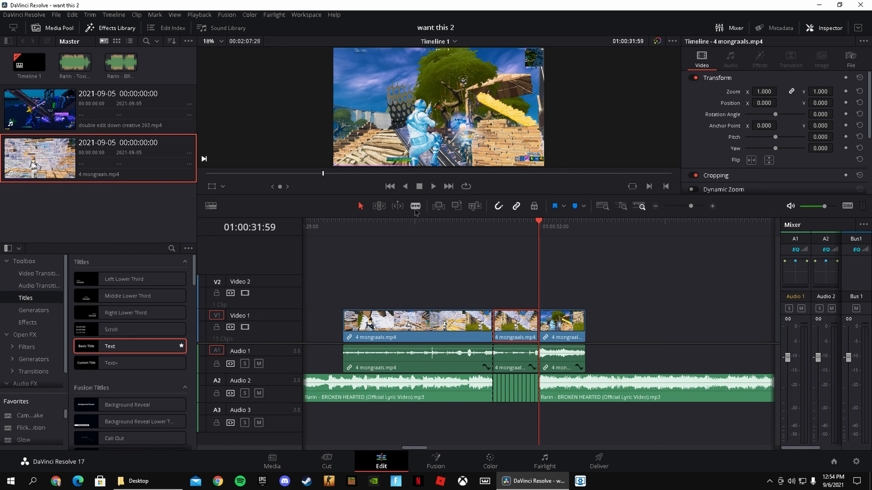
{"action": "left_click_drag", "start_coordinate": [540, 228], "coordinate": [560, 227]}
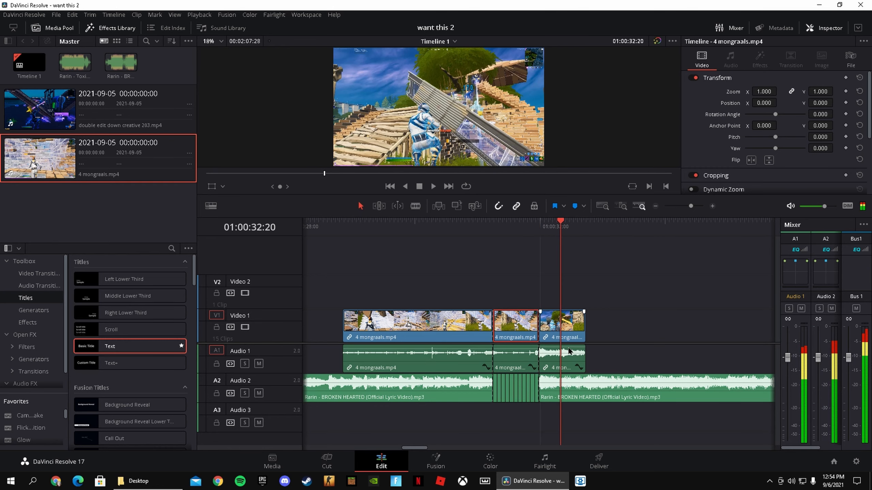
{"action": "key", "text": "b"}
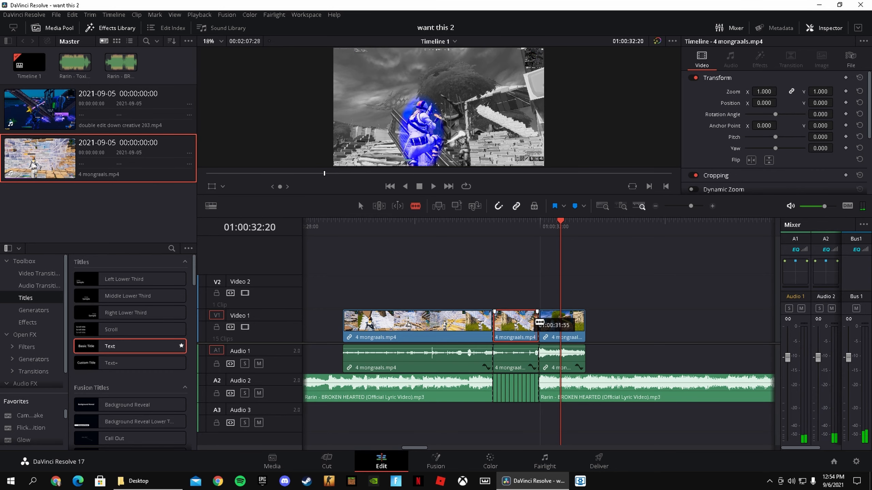
{"action": "left_click", "coordinate": [534, 319]}
{"action": "left_click", "coordinate": [530, 321]}
{"action": "left_click", "coordinate": [525, 320]}
{"action": "left_click", "coordinate": [522, 321]}
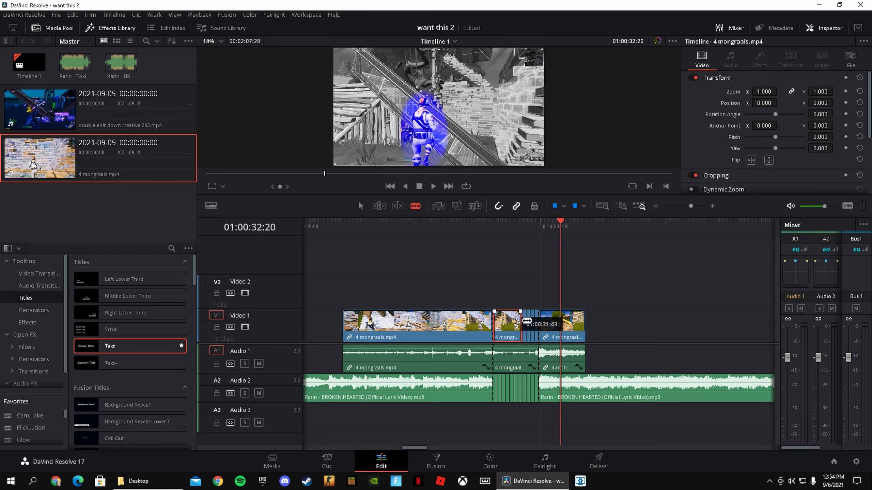
{"action": "left_click", "coordinate": [519, 321]}
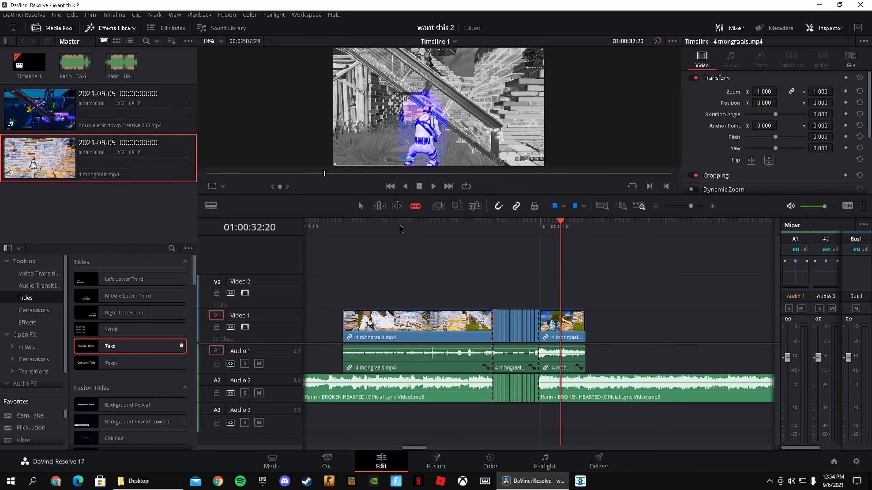
{"action": "left_click_drag", "start_coordinate": [511, 234], "coordinate": [548, 244]}
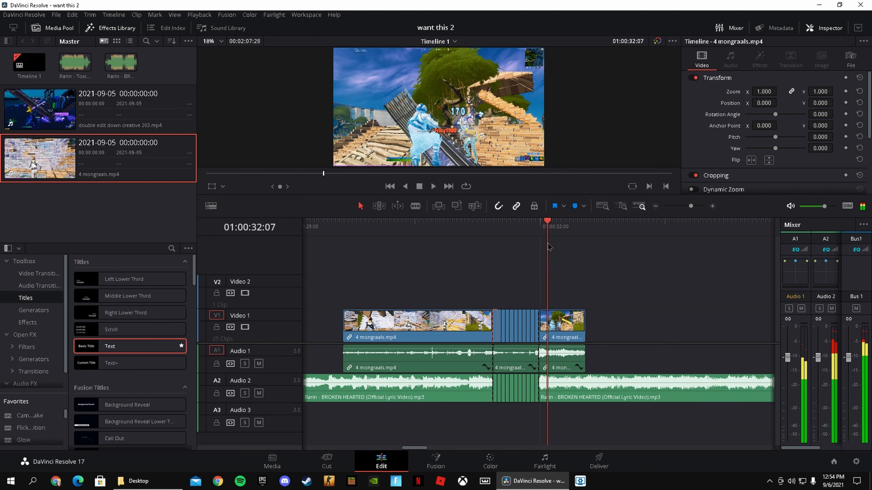
Delete every other song slice under the black-and-white segment and play back the stuttered audio from just before it.
{"action": "left_click", "coordinate": [537, 401]}
{"action": "left_click", "coordinate": [531, 403]}
{"action": "left_click", "coordinate": [527, 403]}
{"action": "left_click", "coordinate": [521, 402]}
{"action": "key", "text": "BackSpace"}
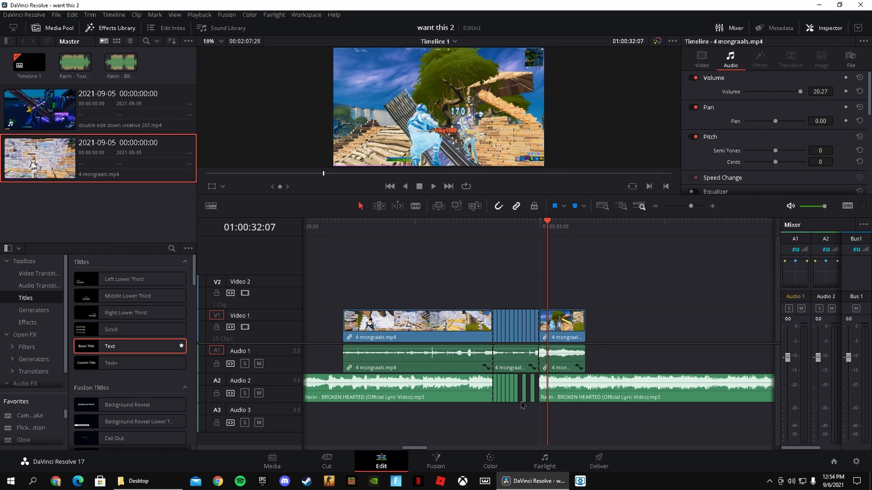
{"action": "left_click", "coordinate": [512, 404]}
{"action": "key", "text": "BackSpace"}
{"action": "left_click", "coordinate": [504, 403]}
{"action": "key", "text": "BackSpace"}
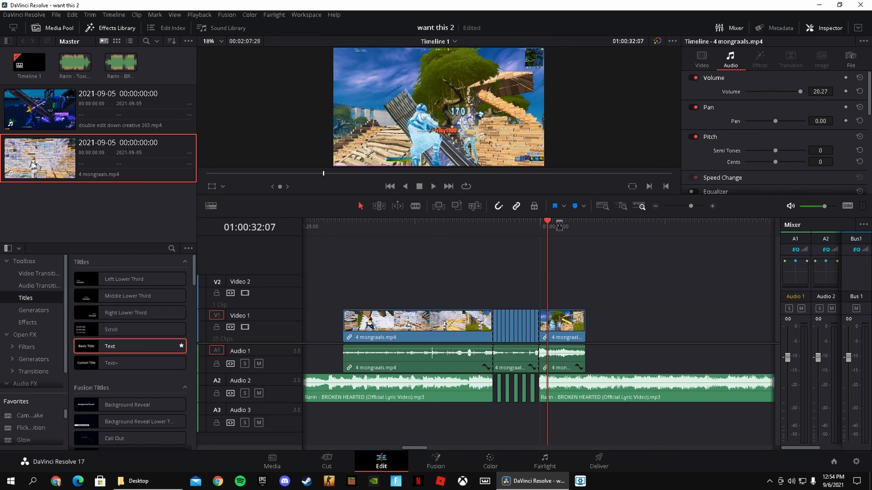
{"action": "left_click_drag", "start_coordinate": [548, 226], "coordinate": [481, 240]}
{"action": "key", "text": "space"}
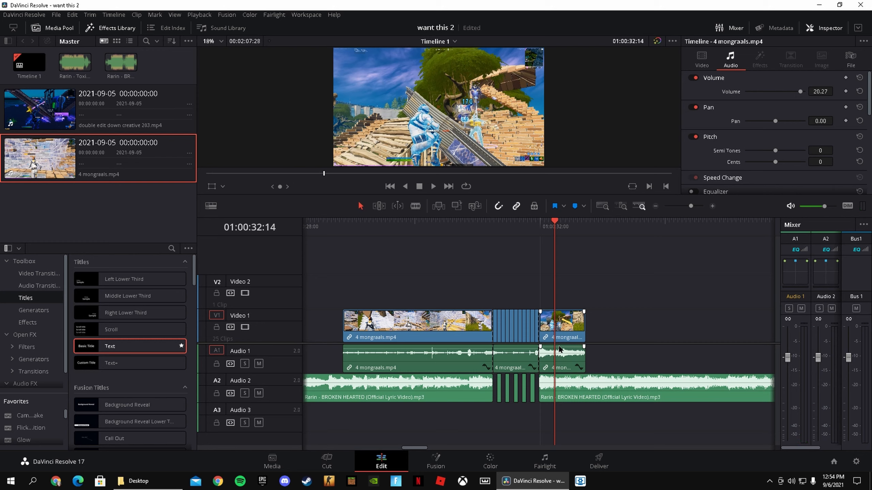
Delete every other video slice of the black-and-white segment on Video 1, leaving gaps aligned with the song gaps.
{"action": "left_click", "coordinate": [538, 342]}
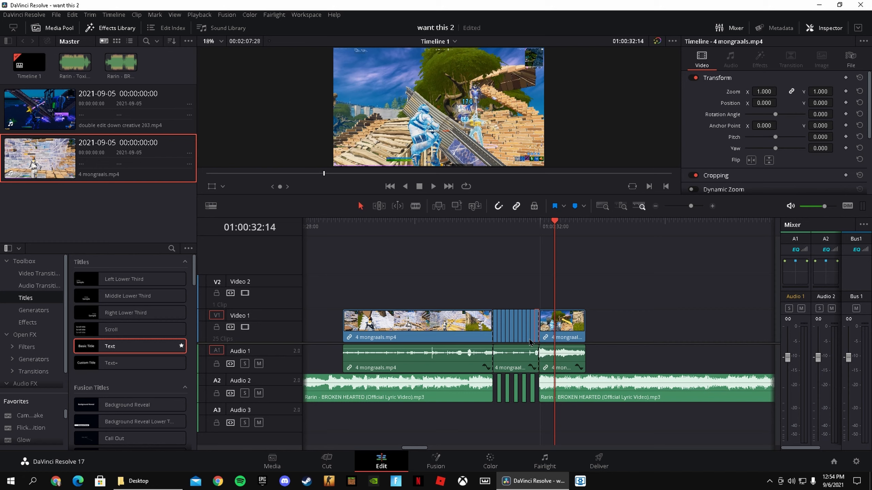
{"action": "key", "text": "BackSpace"}
{"action": "left_click", "coordinate": [530, 342]}
{"action": "key", "text": "BackSpace"}
{"action": "left_click", "coordinate": [521, 342]}
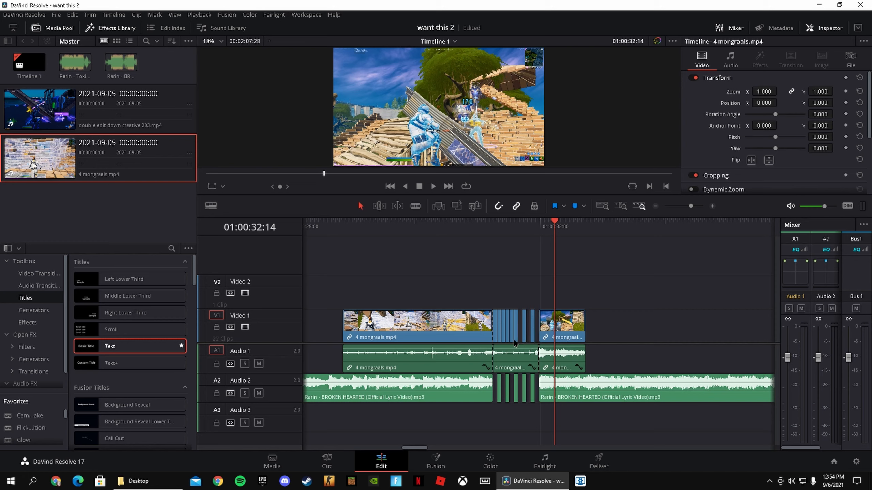
{"action": "left_click", "coordinate": [503, 341]}
{"action": "key", "text": "BackSpace"}
{"action": "left_click", "coordinate": [496, 341]}
{"action": "key", "text": "BackSpace"}
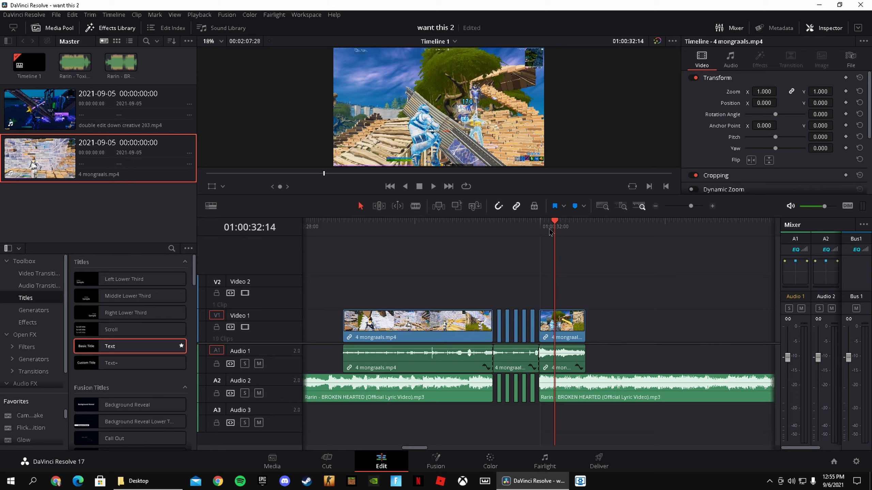
Play back the section from before the first 4 mongraals.mp4 clip through the flickering segment.
{"action": "left_click_drag", "start_coordinate": [550, 228], "coordinate": [331, 246]}
{"action": "key", "text": "space"}
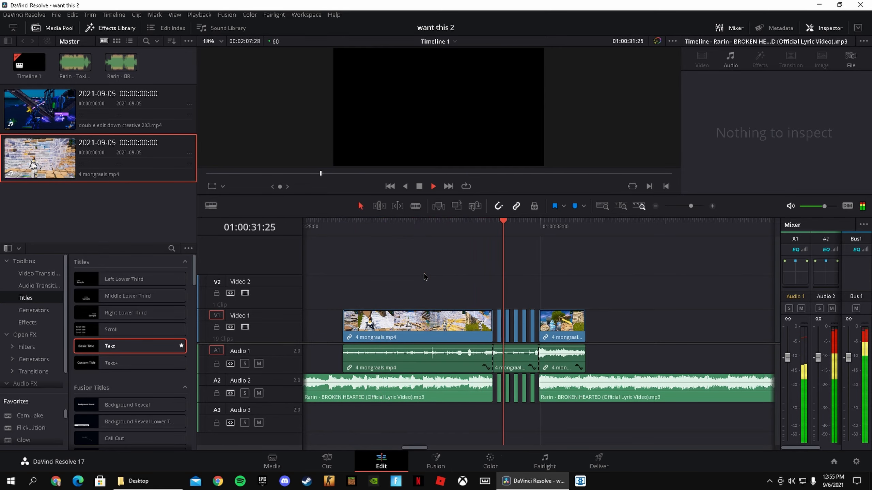
{"action": "key", "text": "space"}
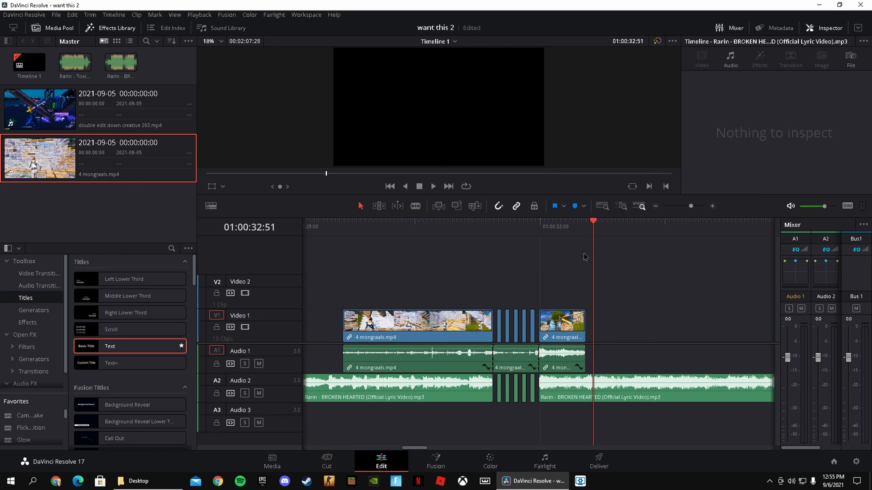
Move all 4 mongraals.mp4 clips and BROKEN HEARTED song pieces earlier together, starting shortly after the Toxic Ends song.
{"action": "left_click_drag", "start_coordinate": [420, 448], "coordinate": [420, 448]}
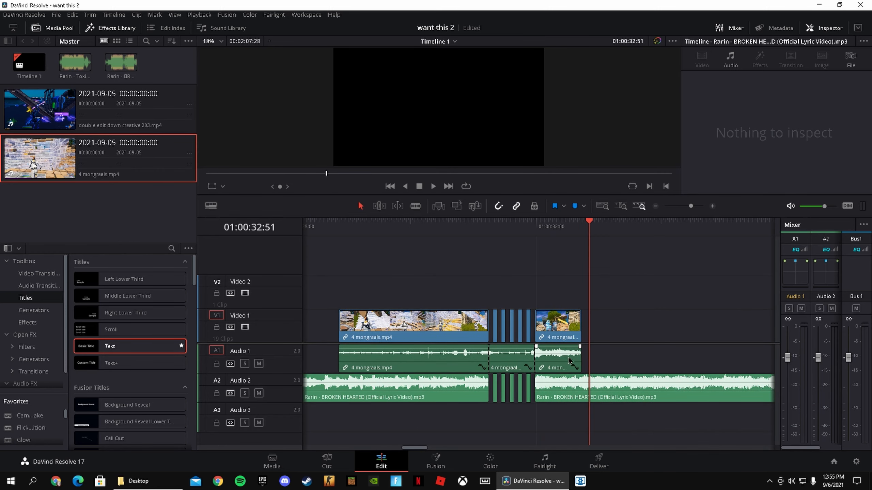
{"action": "left_click_drag", "start_coordinate": [425, 452], "coordinate": [407, 451]}
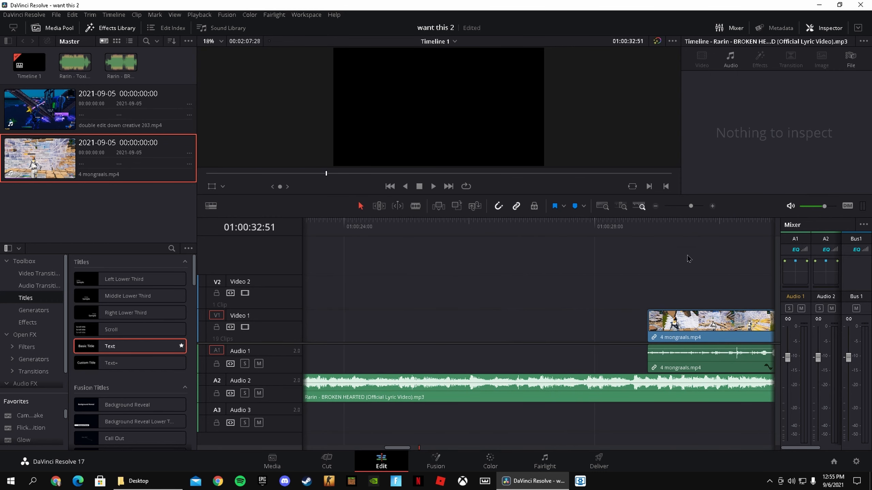
{"action": "left_click_drag", "start_coordinate": [691, 206], "coordinate": [689, 207]}
{"action": "left_click_drag", "start_coordinate": [419, 449], "coordinate": [342, 452]}
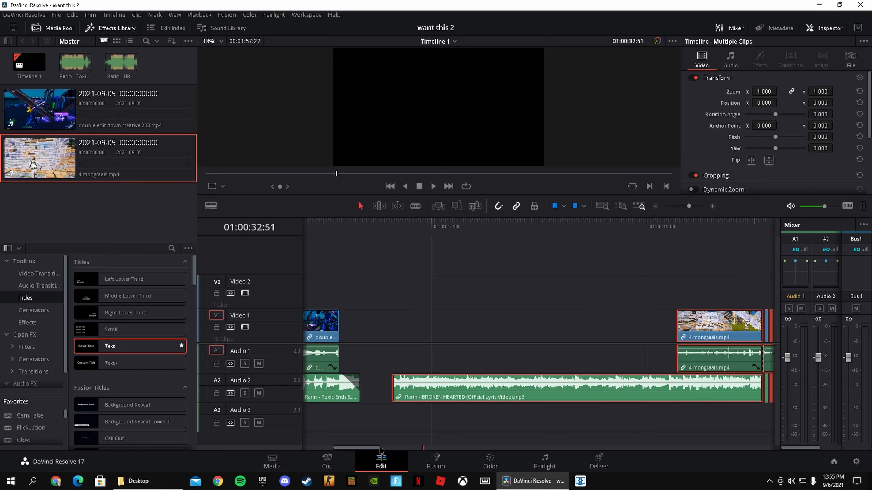
{"action": "left_click_drag", "start_coordinate": [370, 451], "coordinate": [390, 450]}
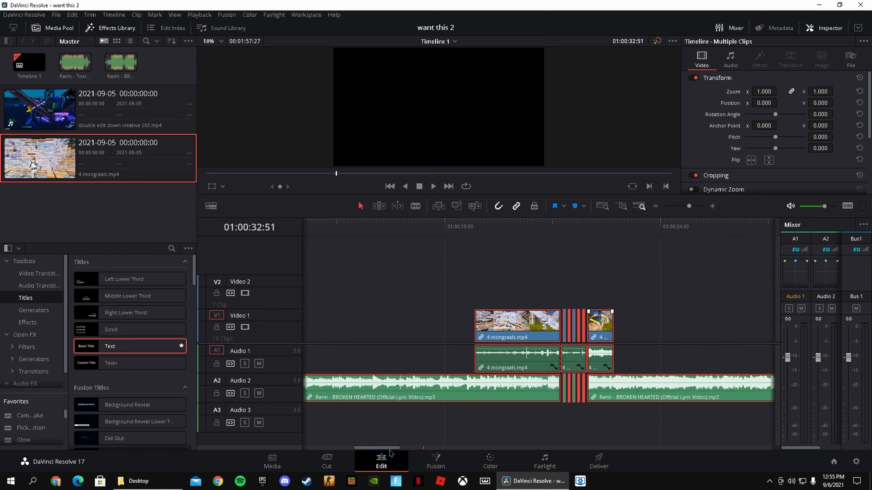
{"action": "left_click", "coordinate": [651, 344]}
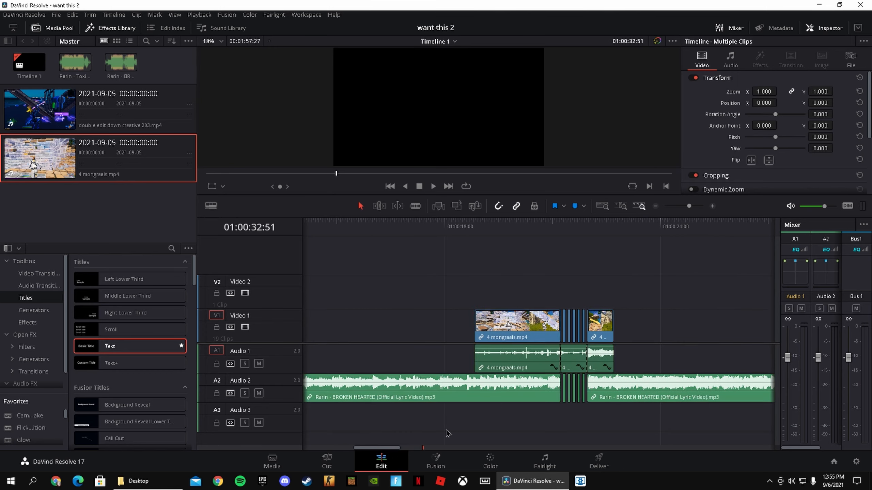
Play back the moved section from shortly before the first 4 mongraals.mp4 clip.
{"action": "left_click_drag", "start_coordinate": [392, 450], "coordinate": [414, 451]}
{"action": "left_click_drag", "start_coordinate": [707, 223], "coordinate": [395, 225]}
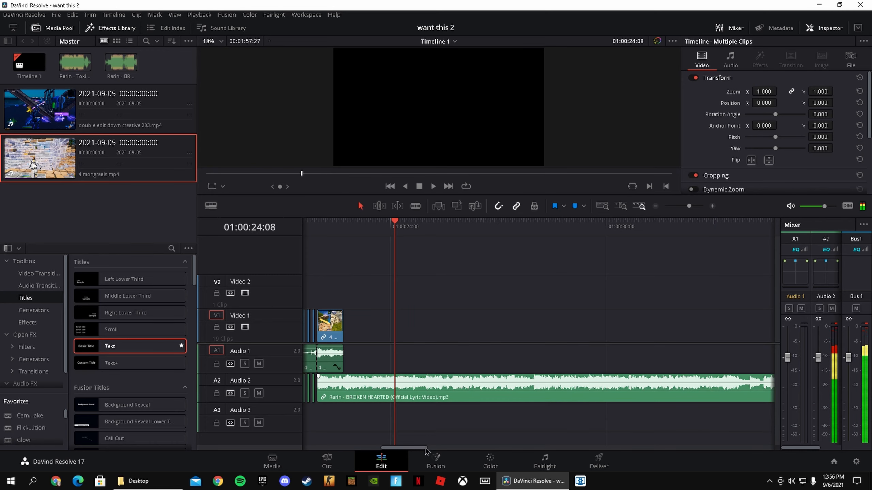
{"action": "left_click_drag", "start_coordinate": [422, 448], "coordinate": [395, 448]}
{"action": "left_click_drag", "start_coordinate": [661, 223], "coordinate": [428, 225]}
{"action": "key", "text": "space"}
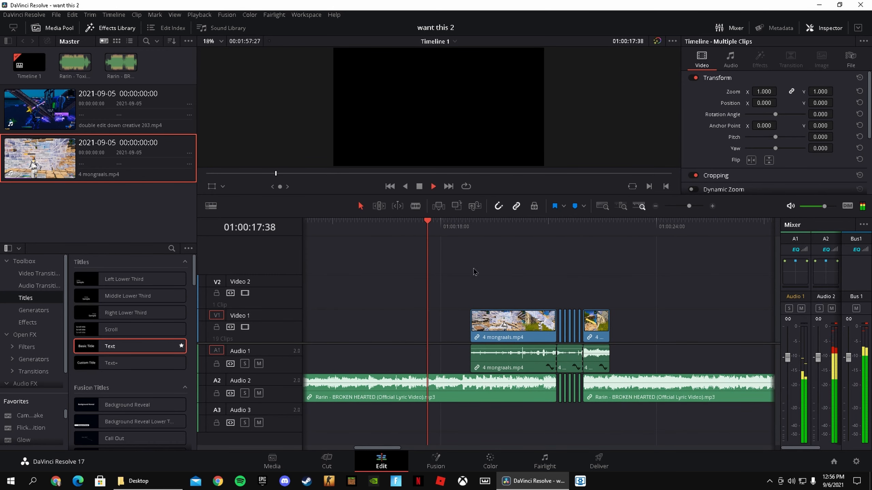
{"action": "key", "text": "space"}
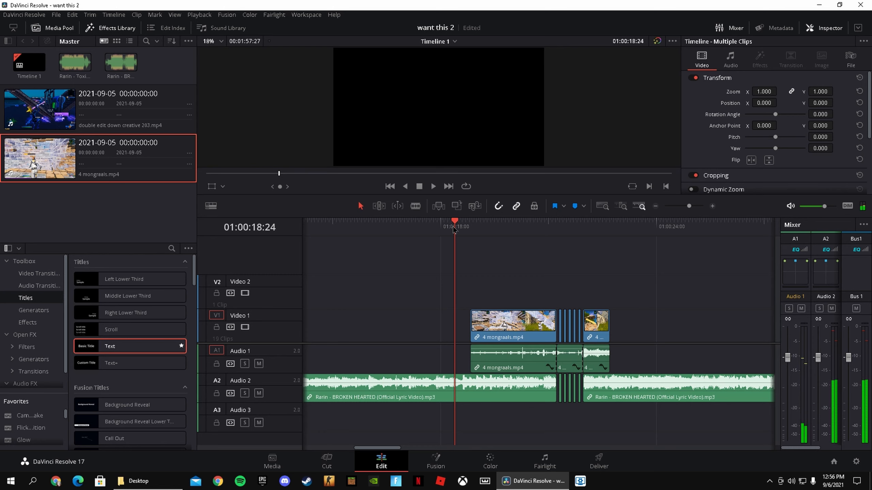